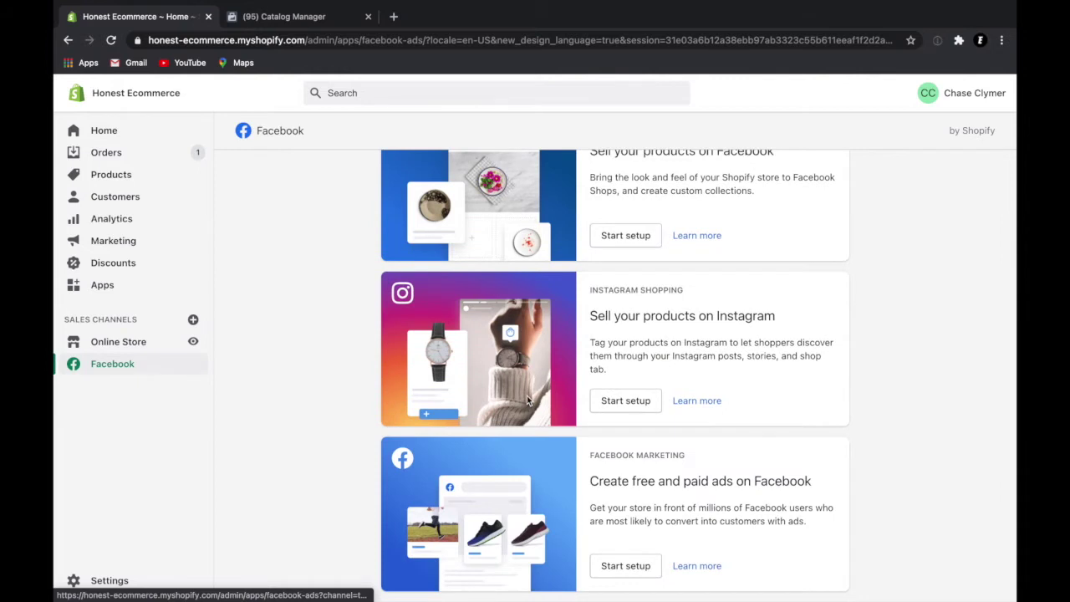
Start the Facebook Marketing setup for creating free and paid ads and look over its required sections
left_click(619, 567)
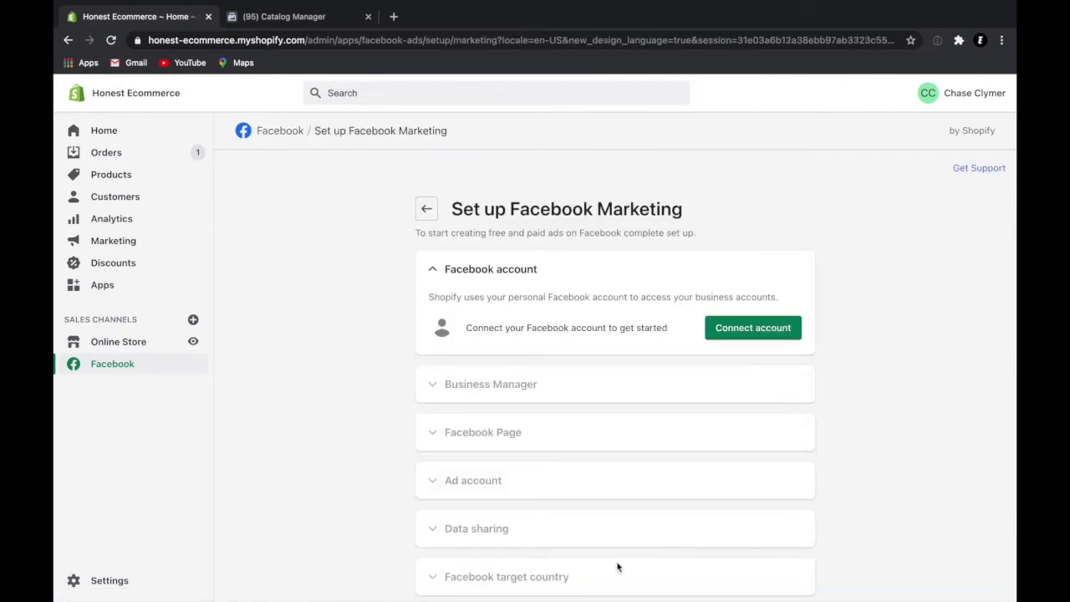
scroll(743, 339, "down", 2)
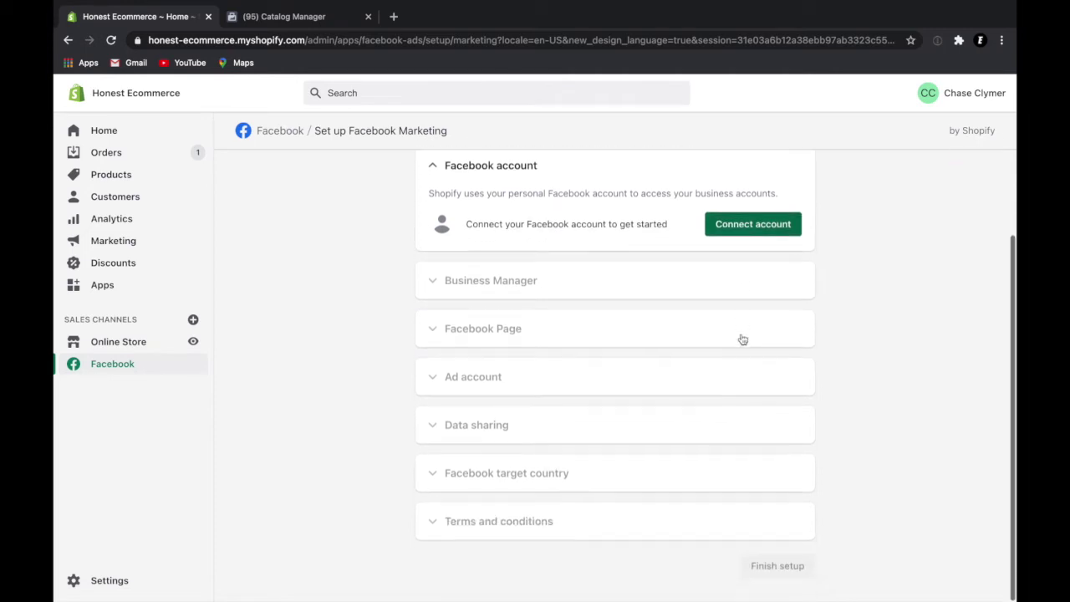
scroll(743, 339, "up", 2)
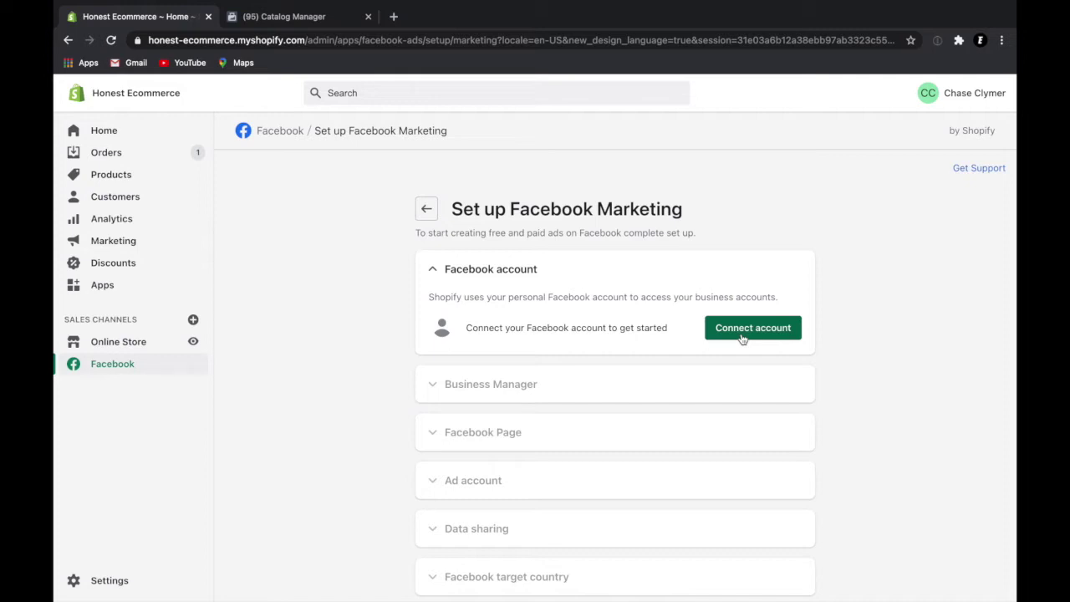
Connect the personal Facebook account by entering the account password and granting Shopify the requested permissions
left_click(741, 335)
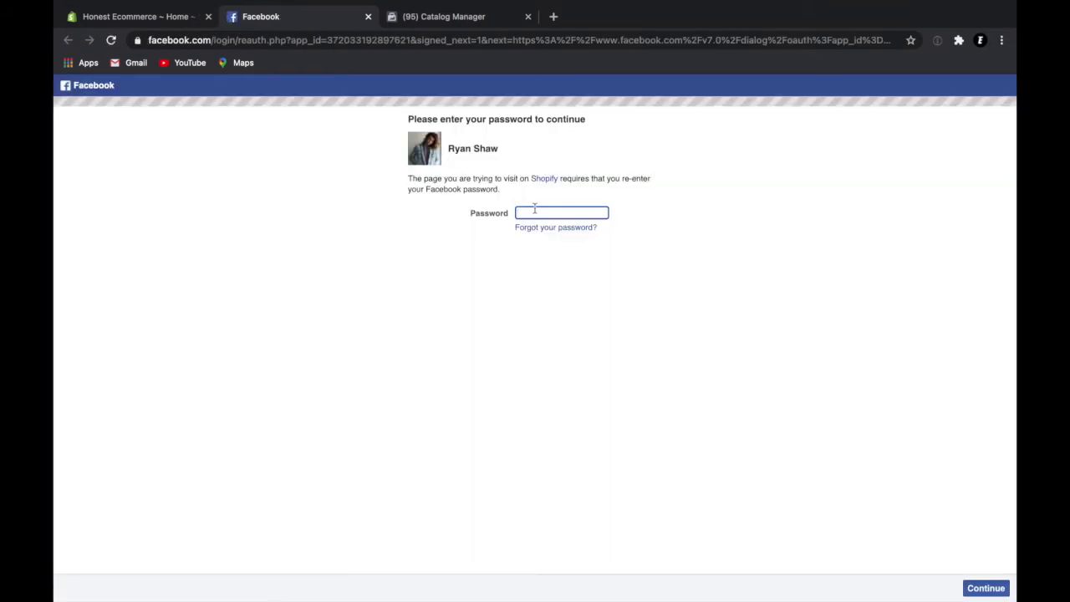
type("•")
key("Return")
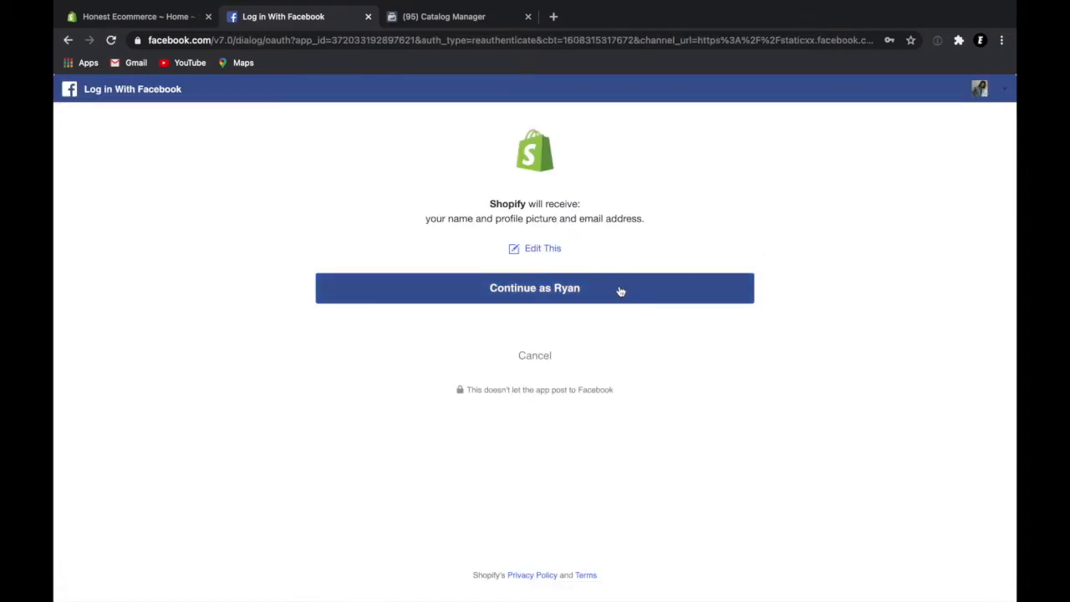
left_click(621, 290)
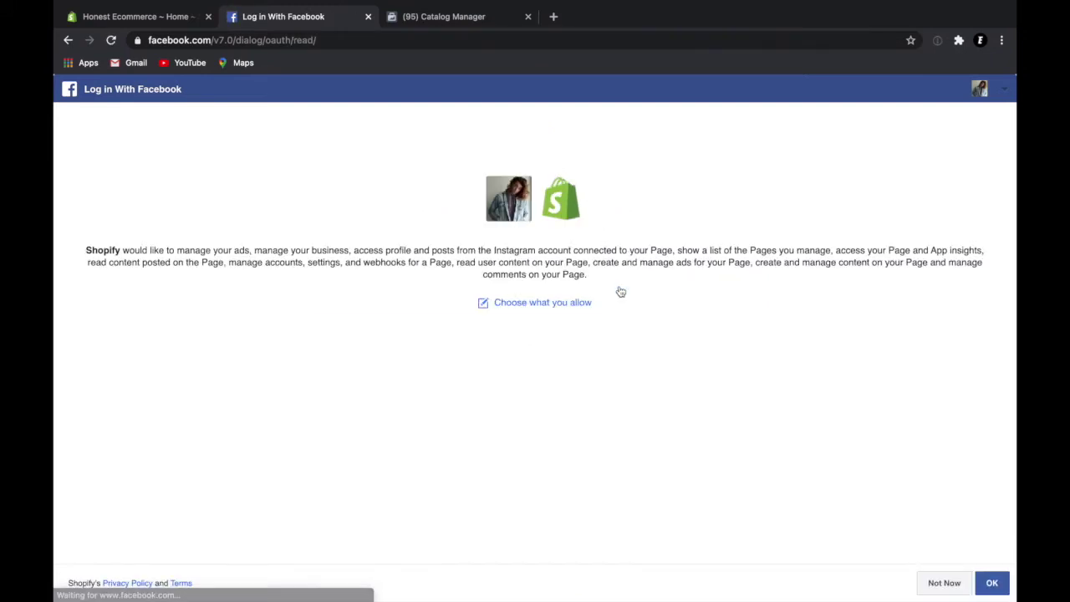
left_click(996, 589)
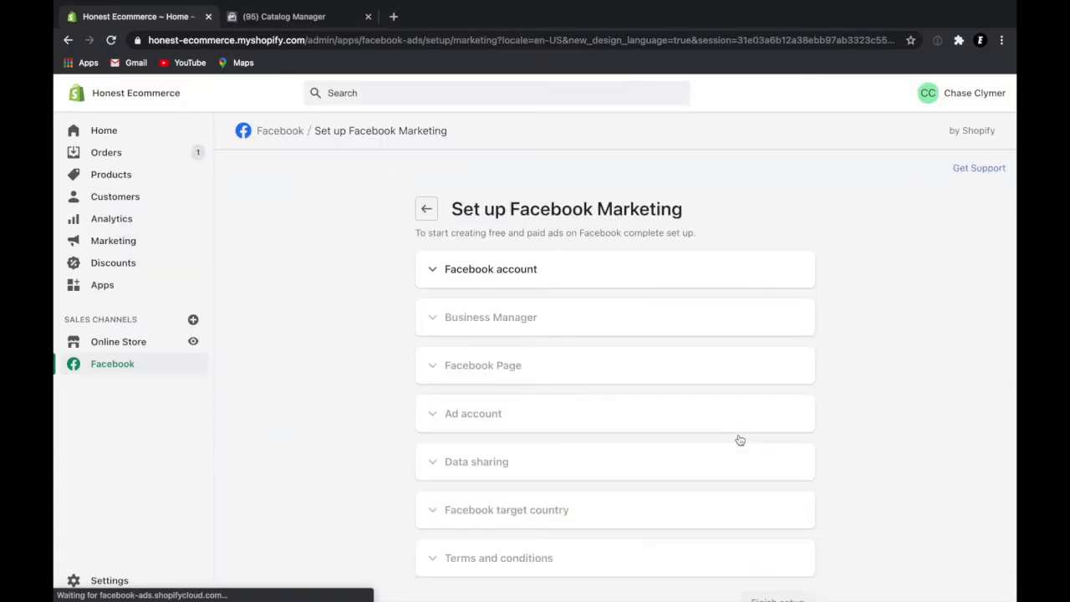
Connect the Electric Eye Business Manager to the Facebook Marketing setup
left_click(434, 270)
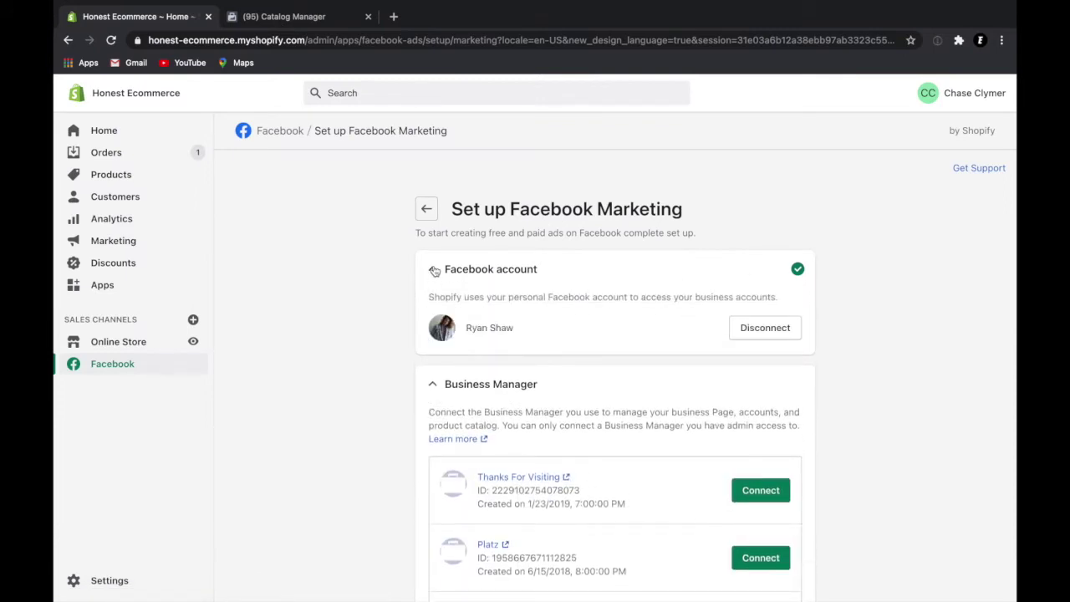
left_click(433, 269)
scroll(581, 321, "down", 2)
scroll(556, 403, "down", 4)
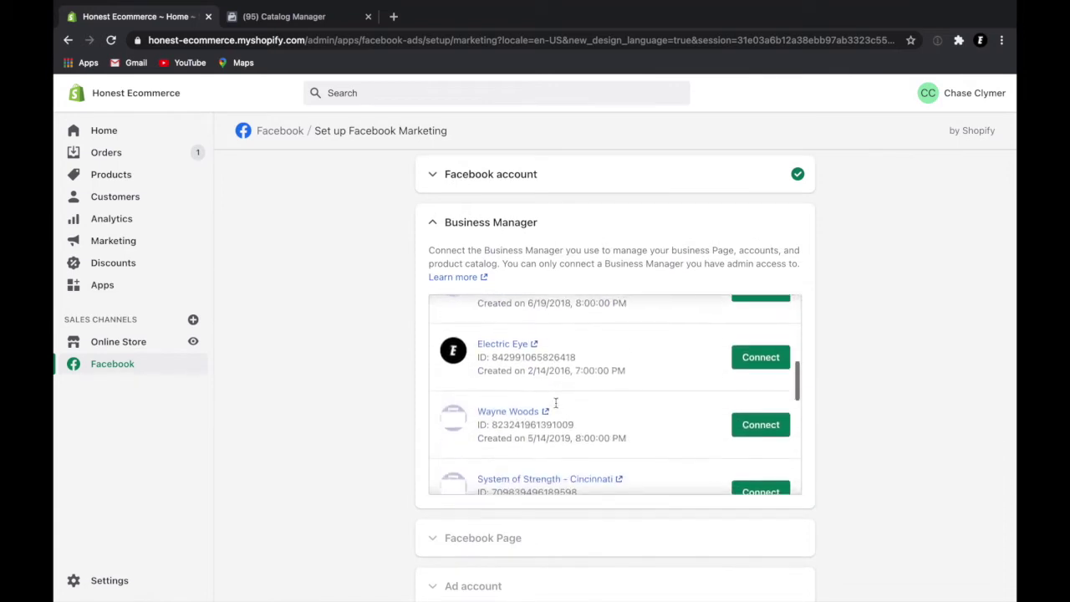
scroll(556, 403, "down", 5)
scroll(555, 403, "down", 1)
scroll(555, 403, "up", 6)
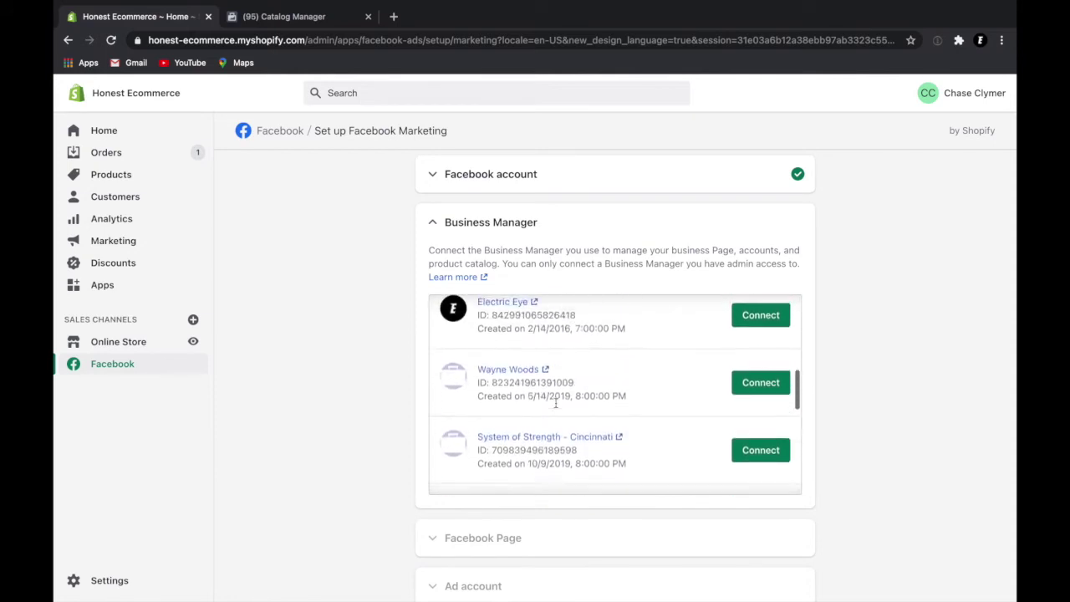
scroll(556, 403, "up", 1)
scroll(740, 391, "up", 1)
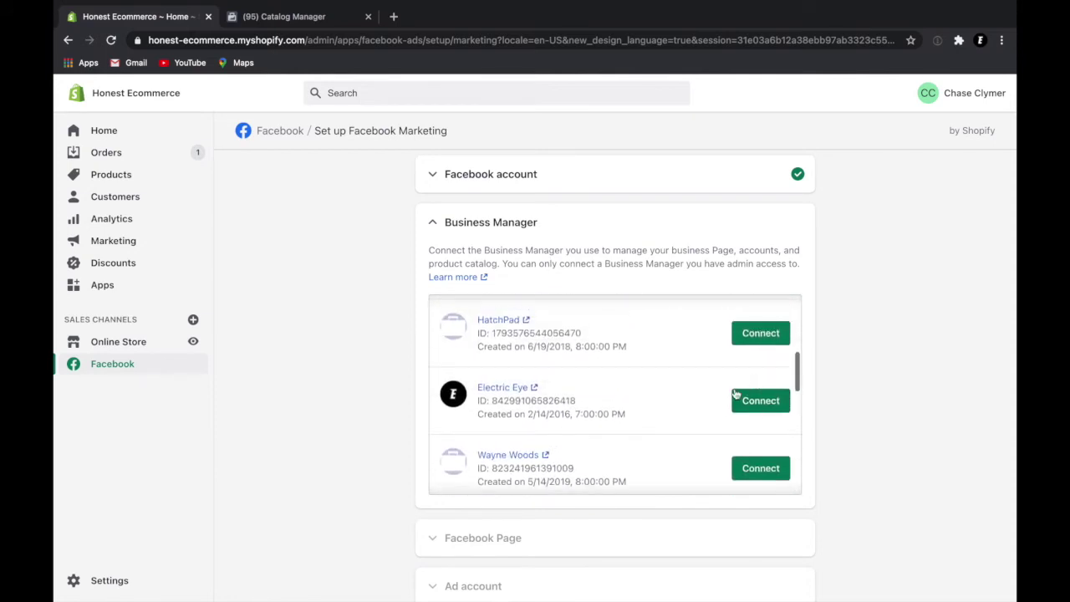
left_click(764, 405)
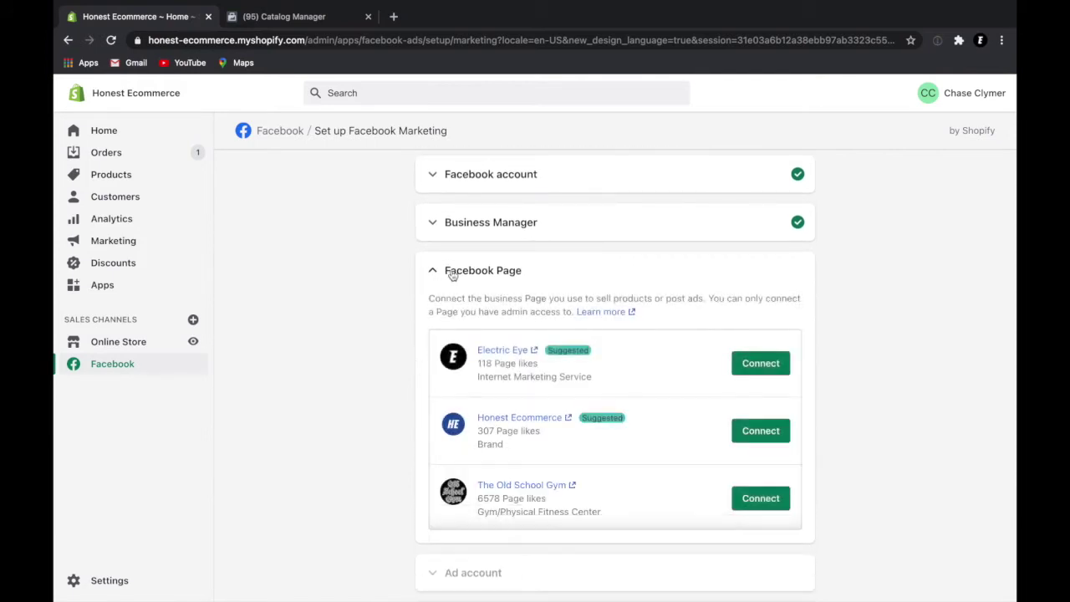
Expand the connected account and Business Manager details, and connect the Honest Ecommerce Facebook Page
left_click(434, 223)
left_click(435, 179)
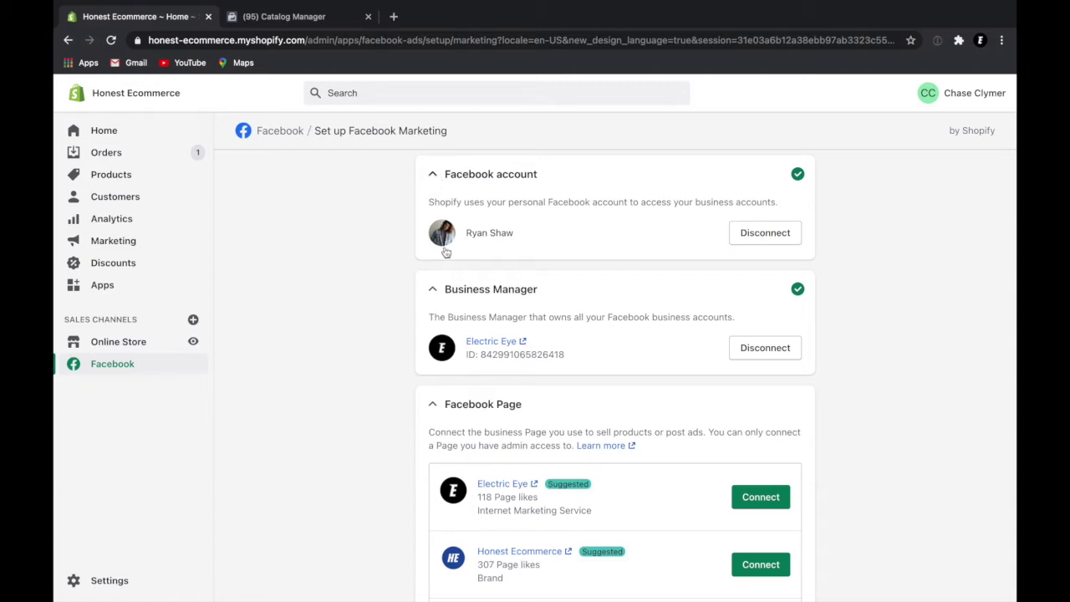
scroll(444, 240, "down", 1)
scroll(444, 241, "down", 3)
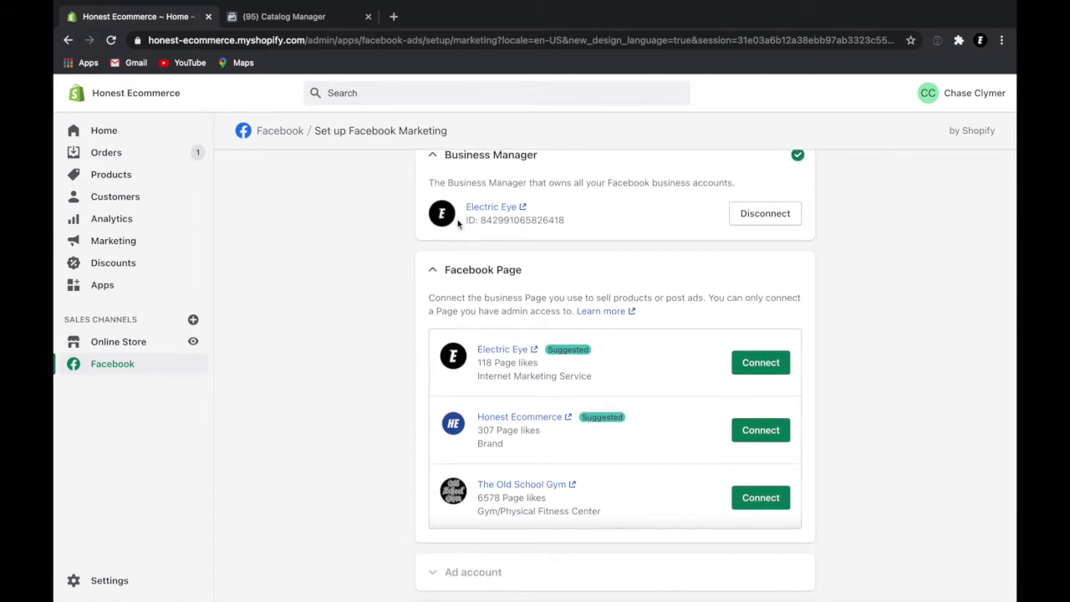
scroll(460, 225, "down", 1)
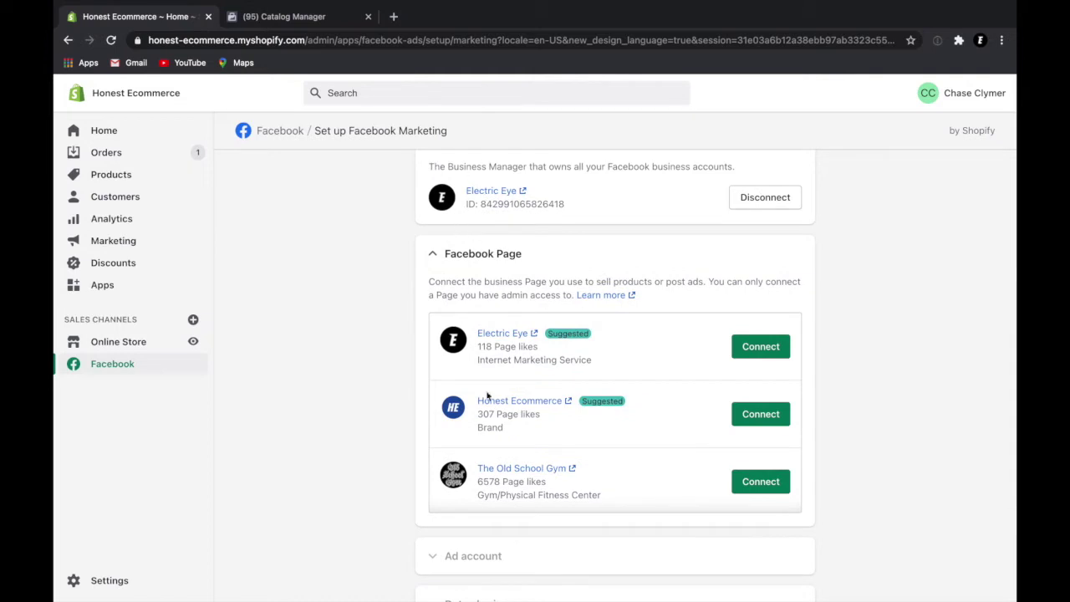
scroll(494, 408, "down", 2)
scroll(529, 412, "up", 1)
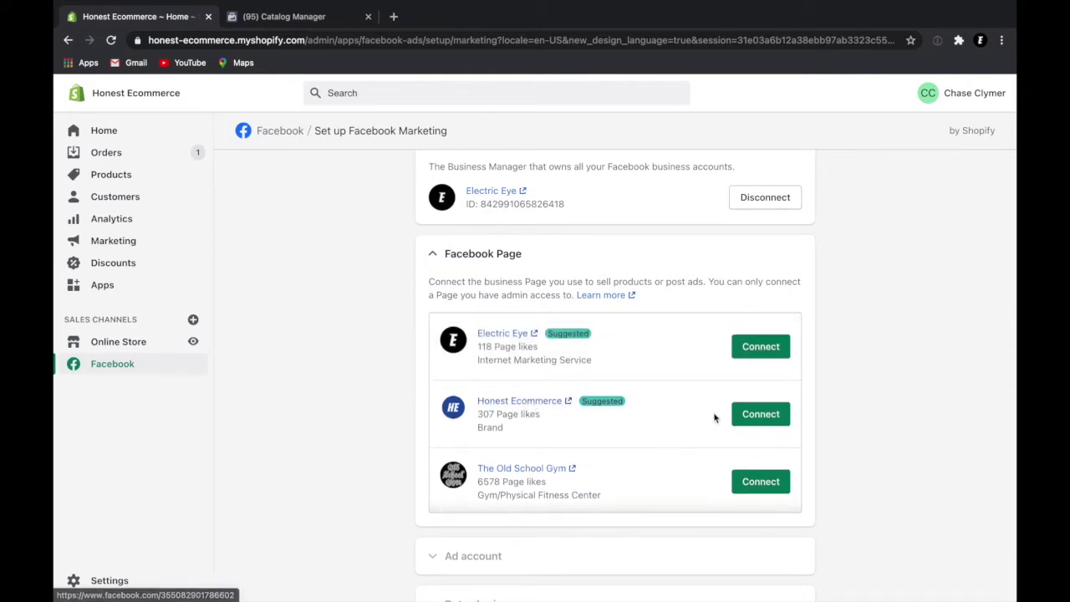
left_click(760, 416)
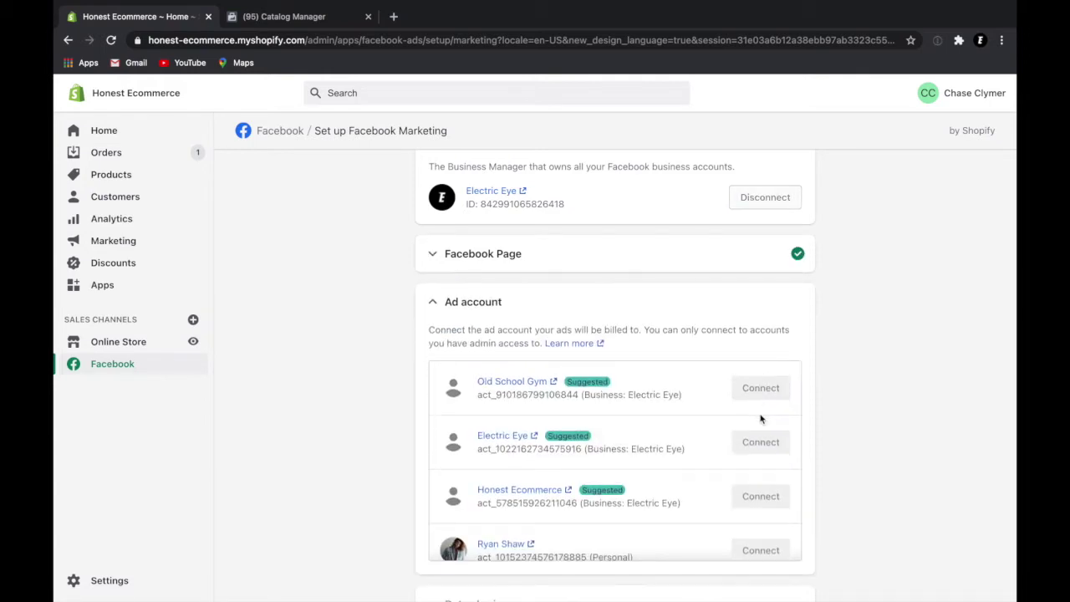
Connect the Honest Ecommerce ad account, which belongs to the Electric Eye business, for ad billing
scroll(653, 324, "down", 2)
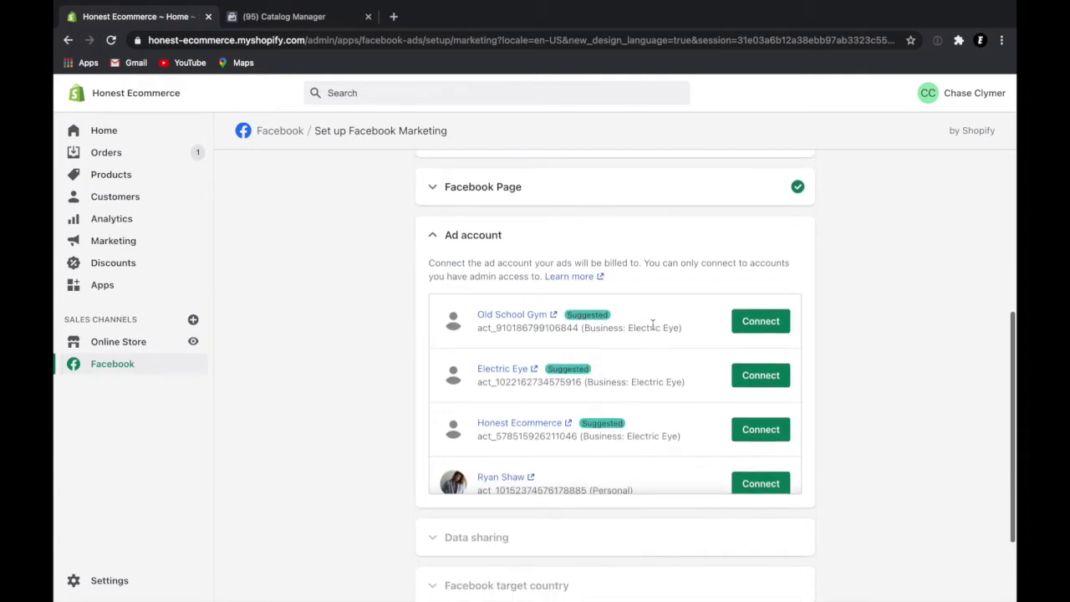
scroll(630, 378, "down", 1)
scroll(630, 377, "up", 1)
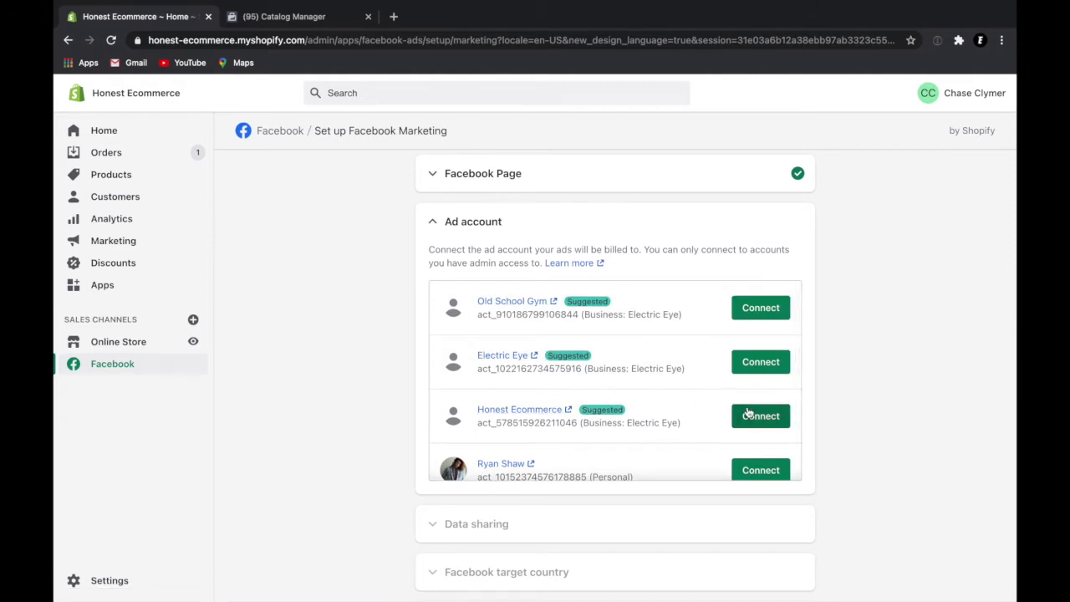
scroll(748, 412, "up", 2)
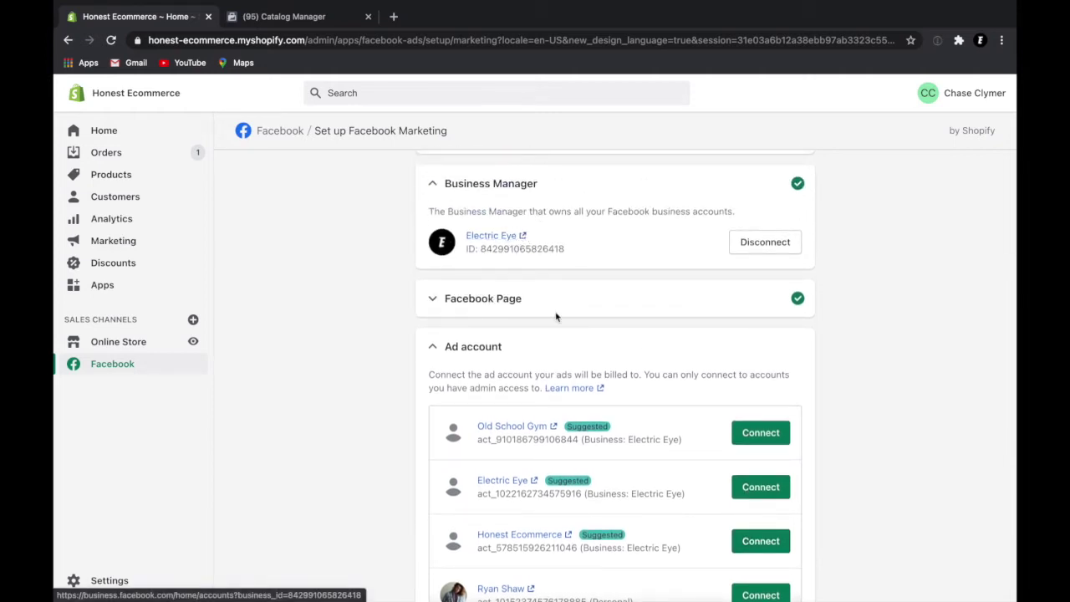
scroll(621, 347, "down", 2)
left_click(761, 411)
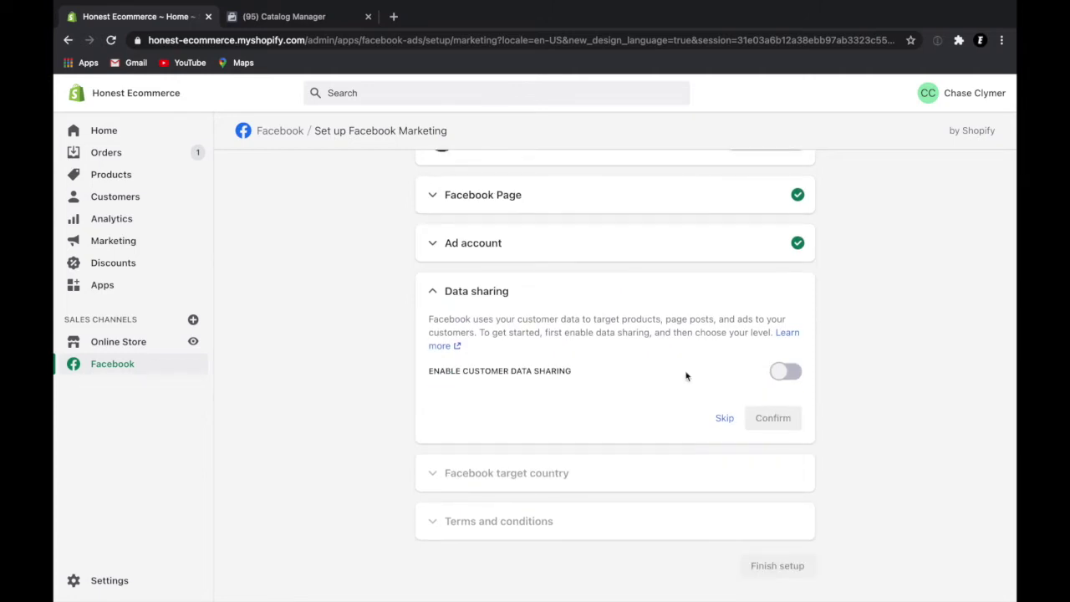
Skip customer data sharing and set the Facebook target country to United States
left_click(726, 419)
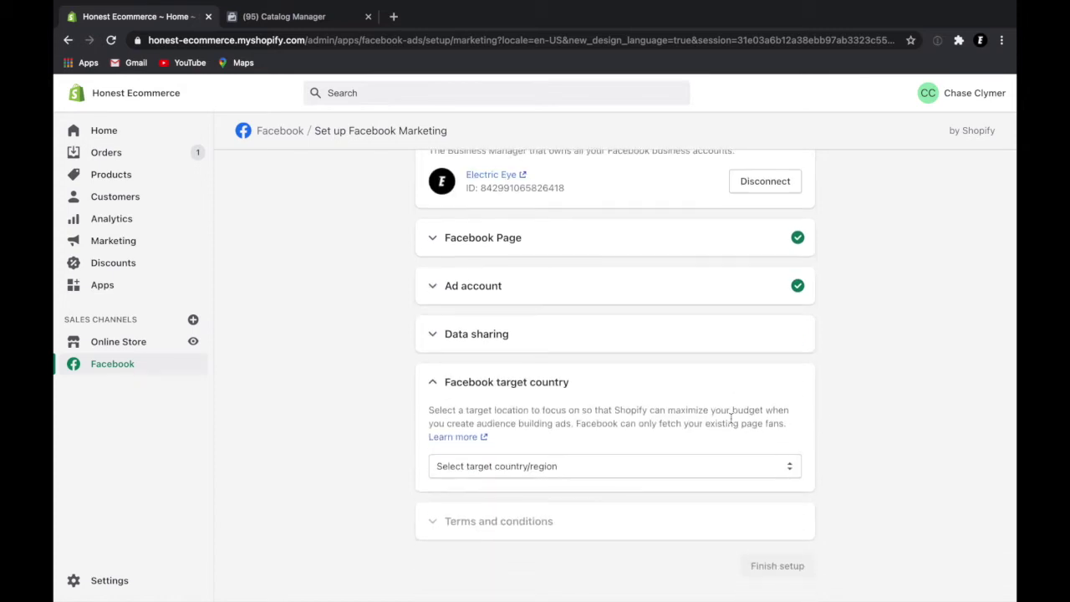
left_click(676, 468)
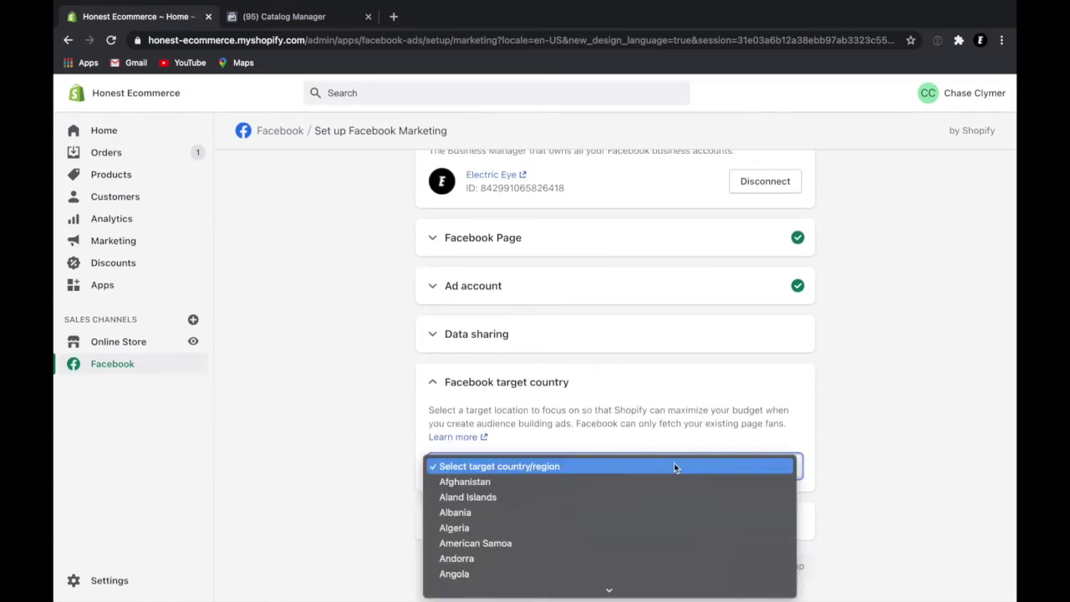
type("united")
scroll(545, 528, "down", 3)
scroll(544, 527, "down", 1)
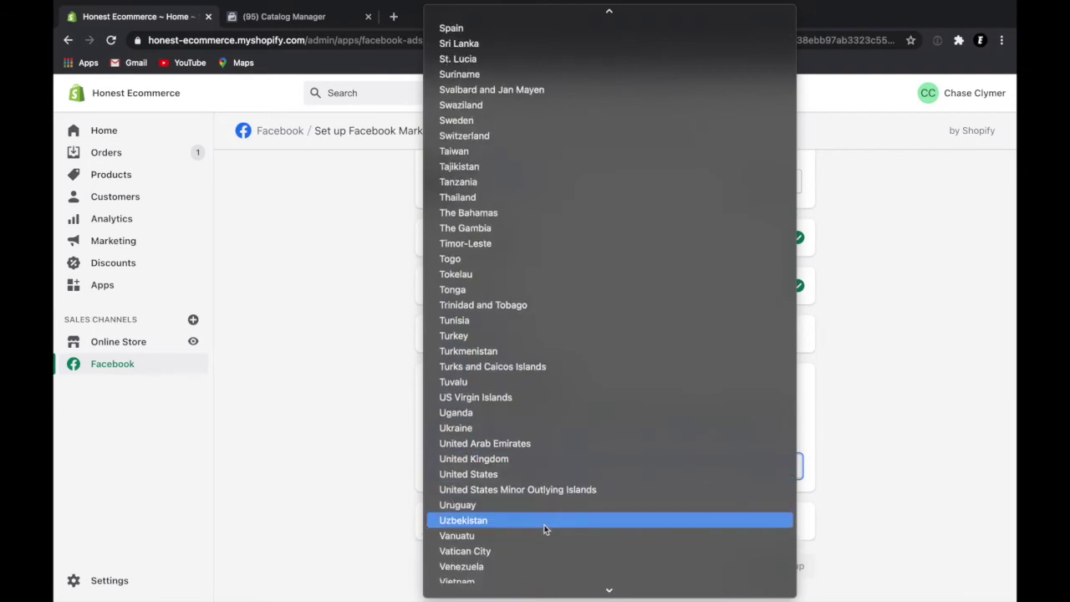
left_click(529, 476)
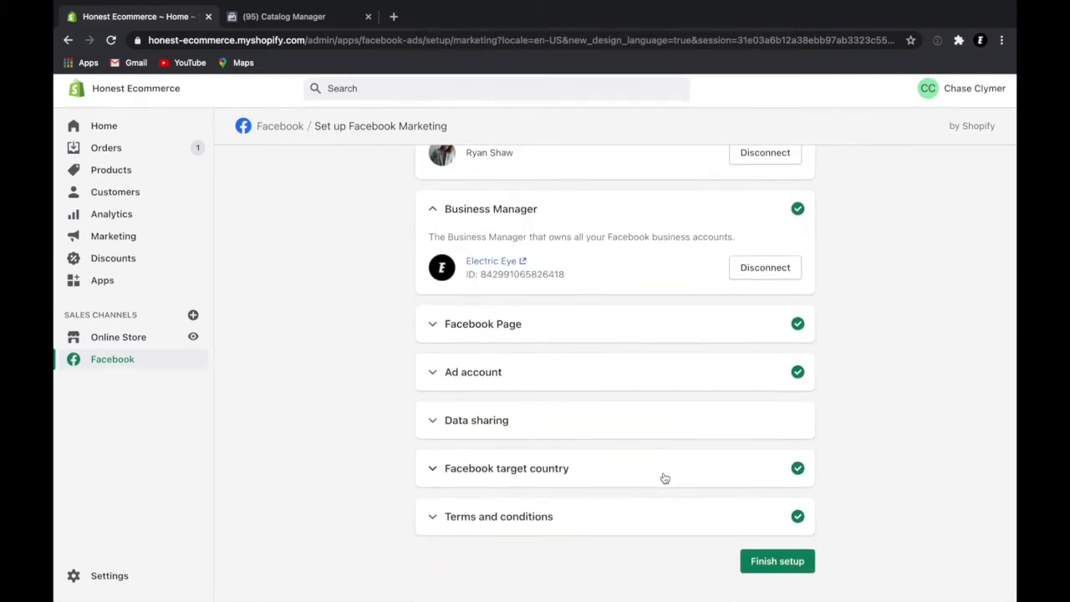
Check the terms and conditions section and finish the Facebook Marketing setup
left_click(484, 521)
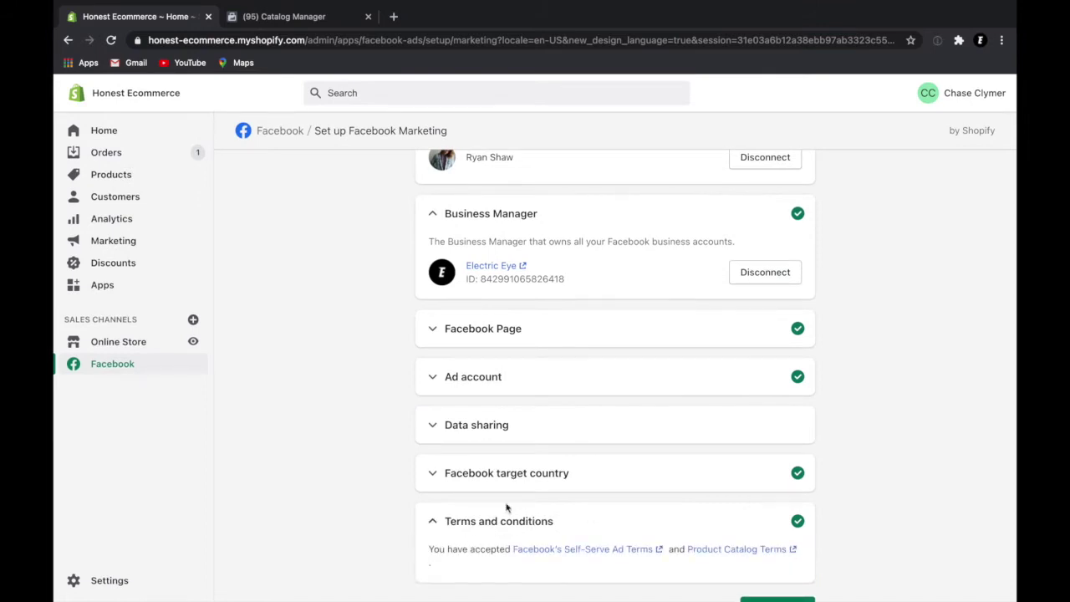
scroll(484, 521, "down", 1)
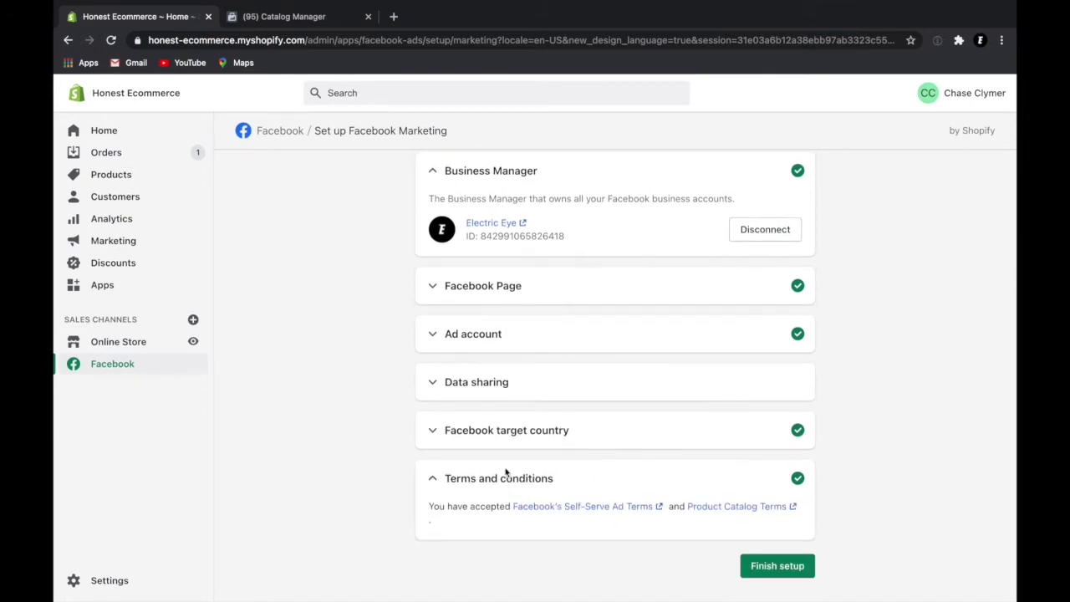
left_click(787, 569)
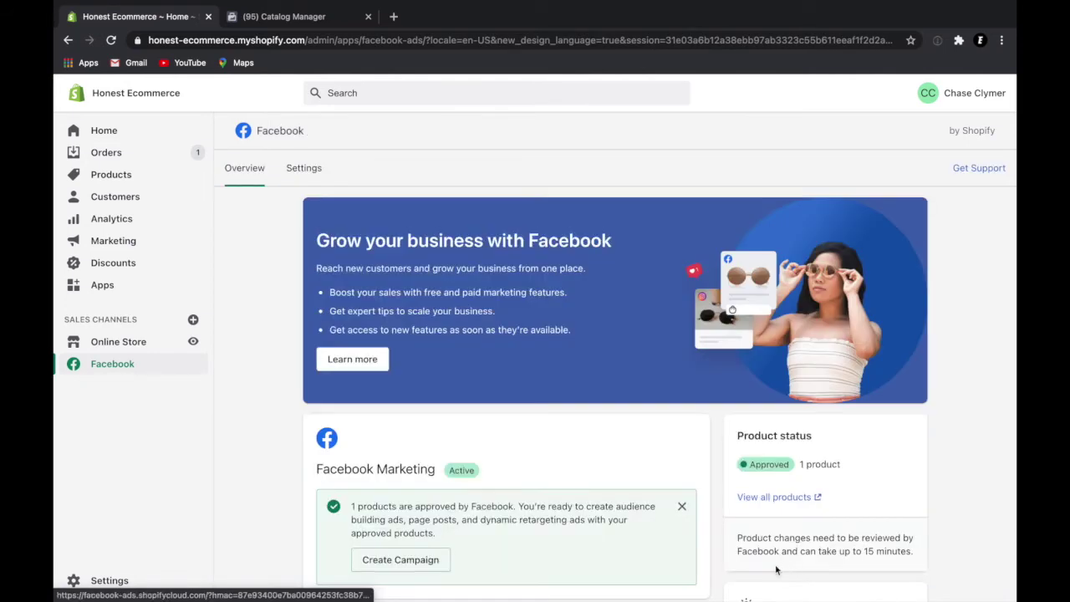
Review the Facebook channel's overview and its accounts, marketing and commerce settings
scroll(650, 512, "down", 4)
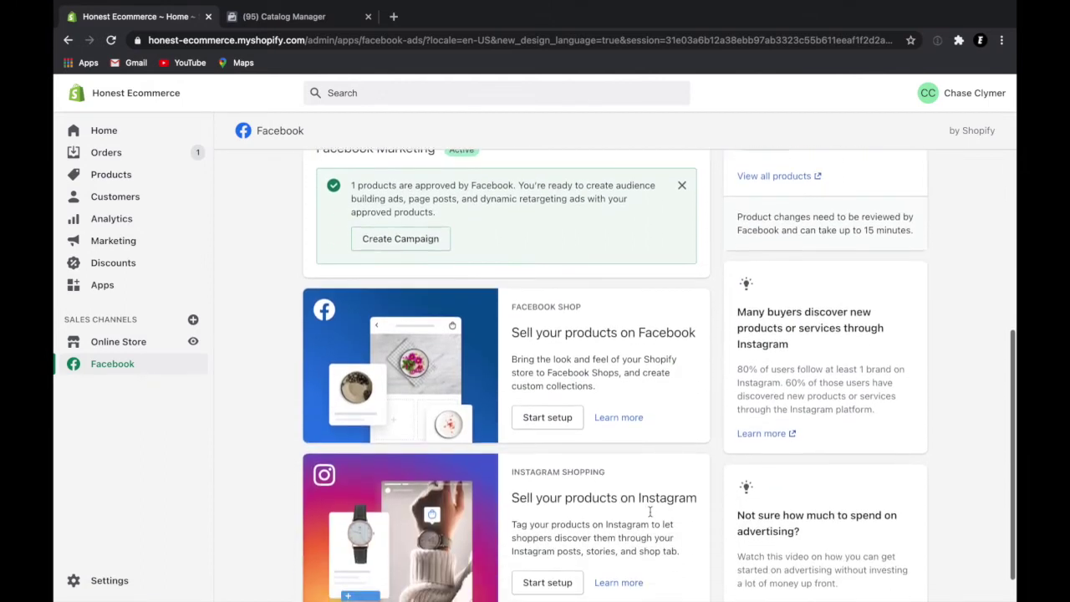
scroll(650, 511, "up", 5)
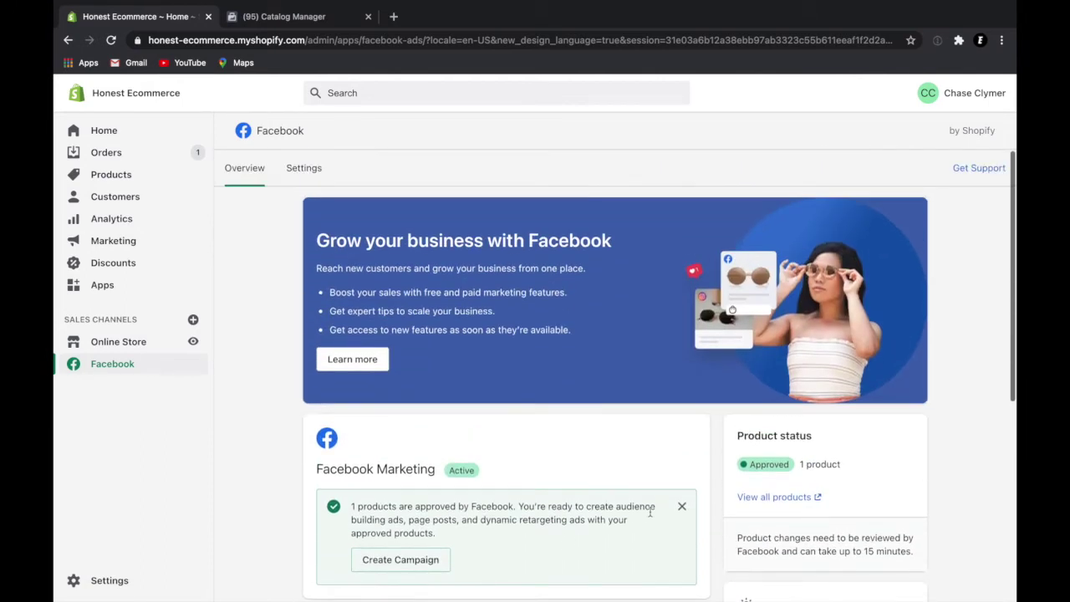
scroll(442, 473, "down", 1)
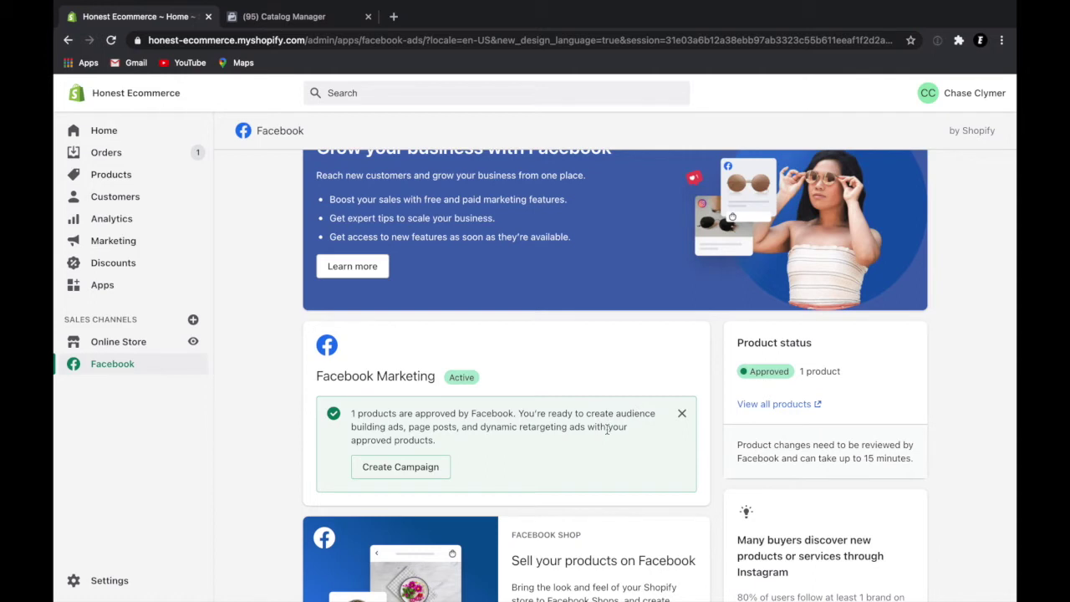
scroll(607, 428, "up", 2)
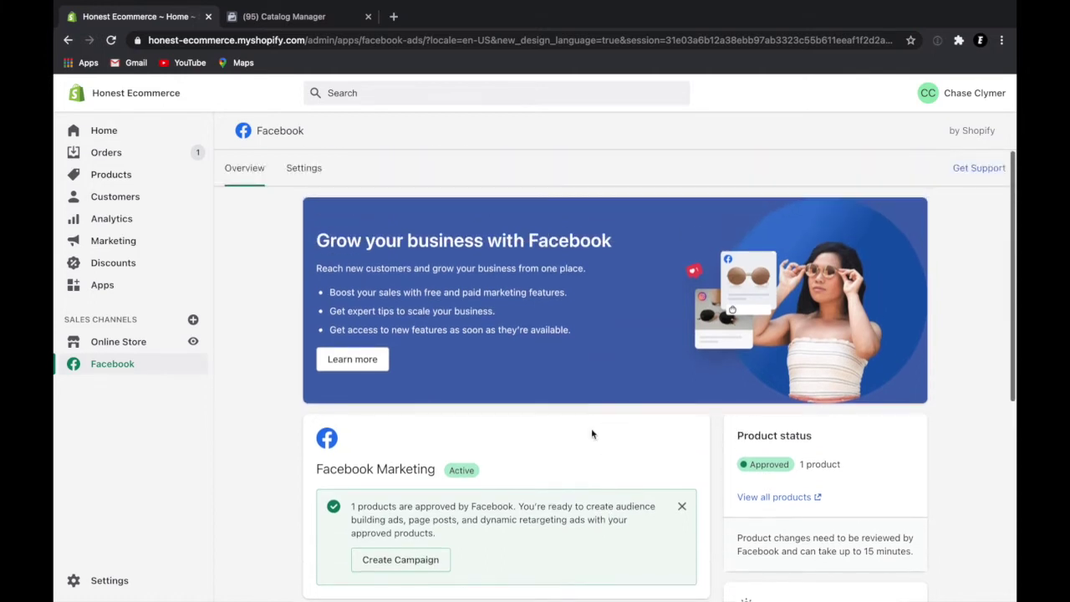
left_click(316, 174)
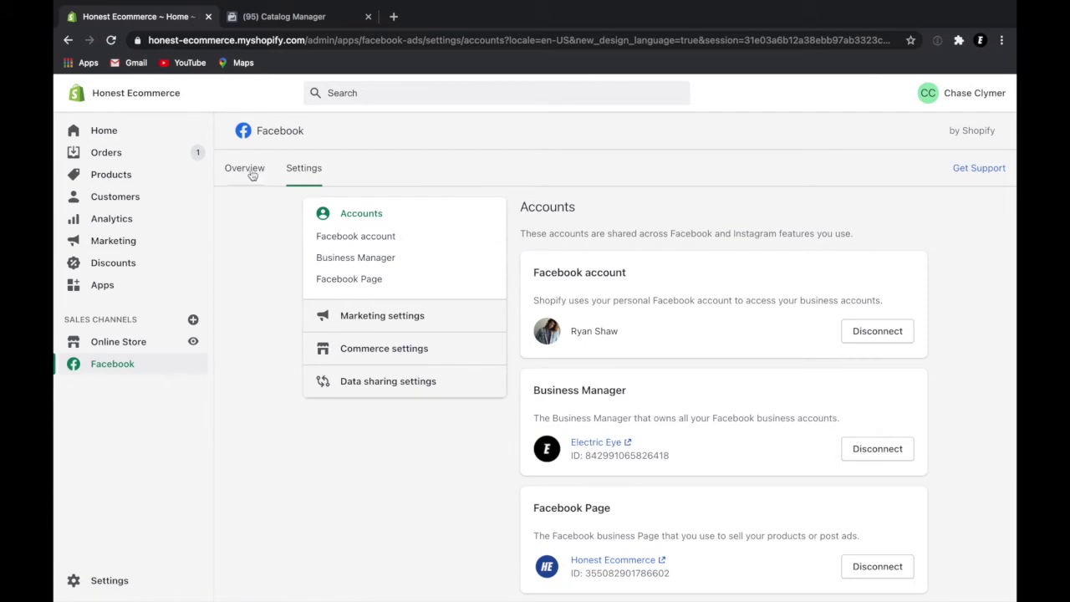
left_click(399, 321)
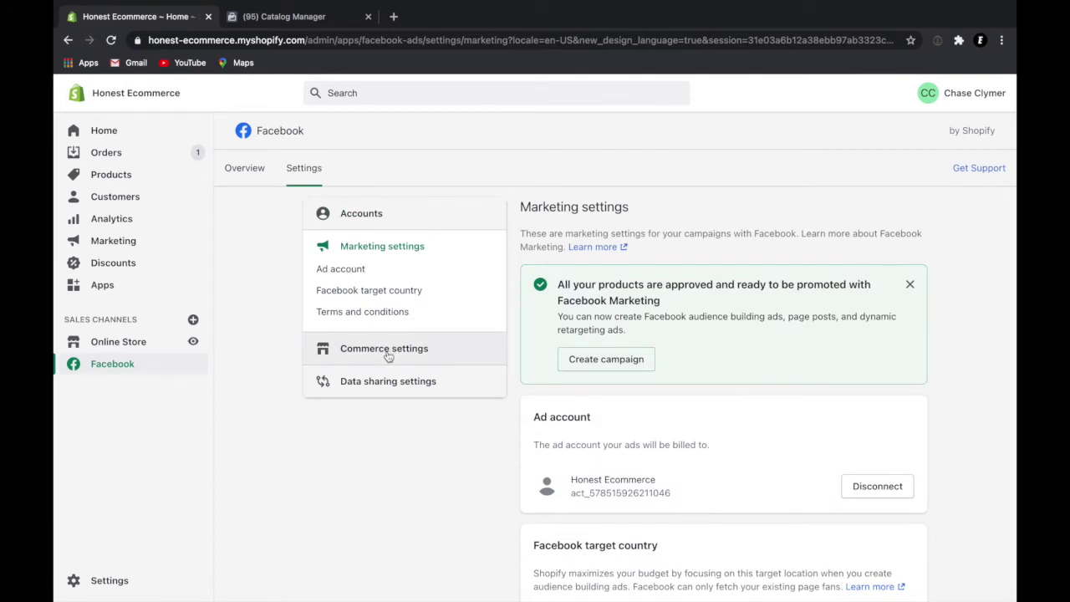
left_click(388, 354)
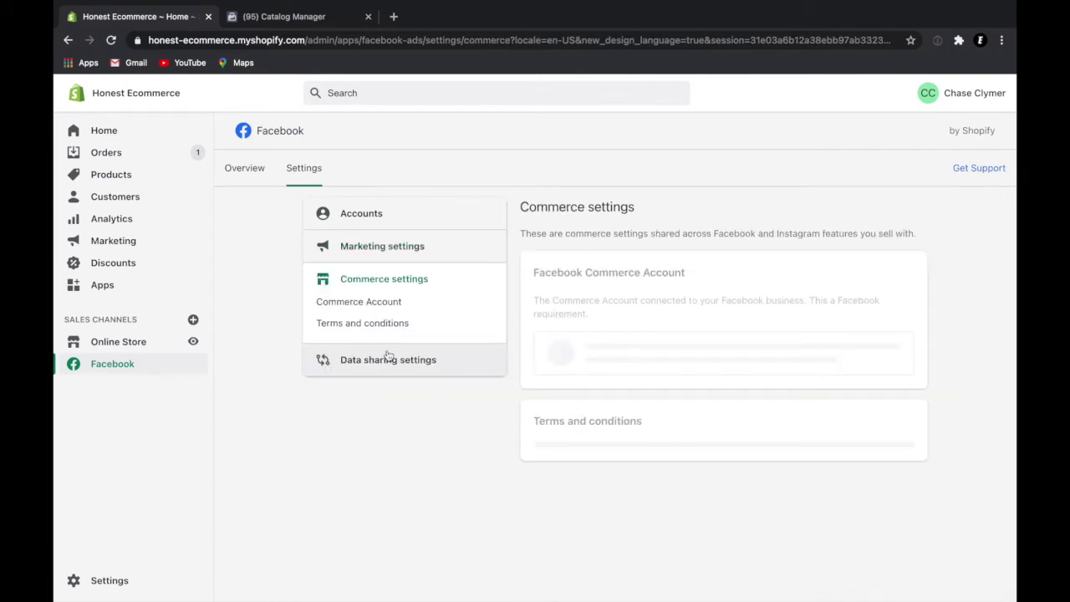
Review the ad account under the marketing settings and the Commerce Account under the commerce settings
left_click(371, 244)
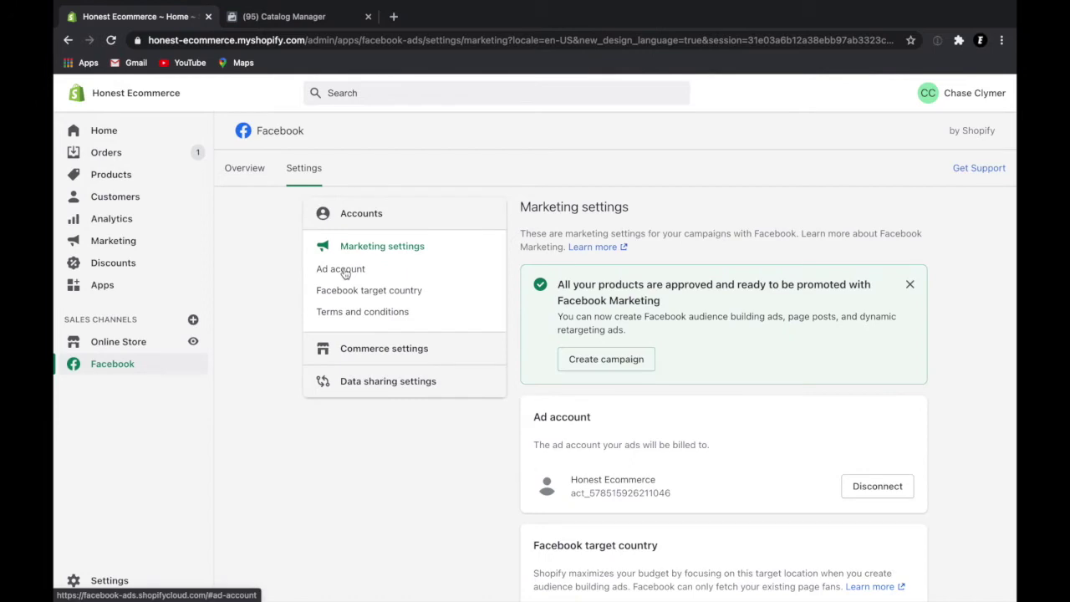
left_click(345, 272)
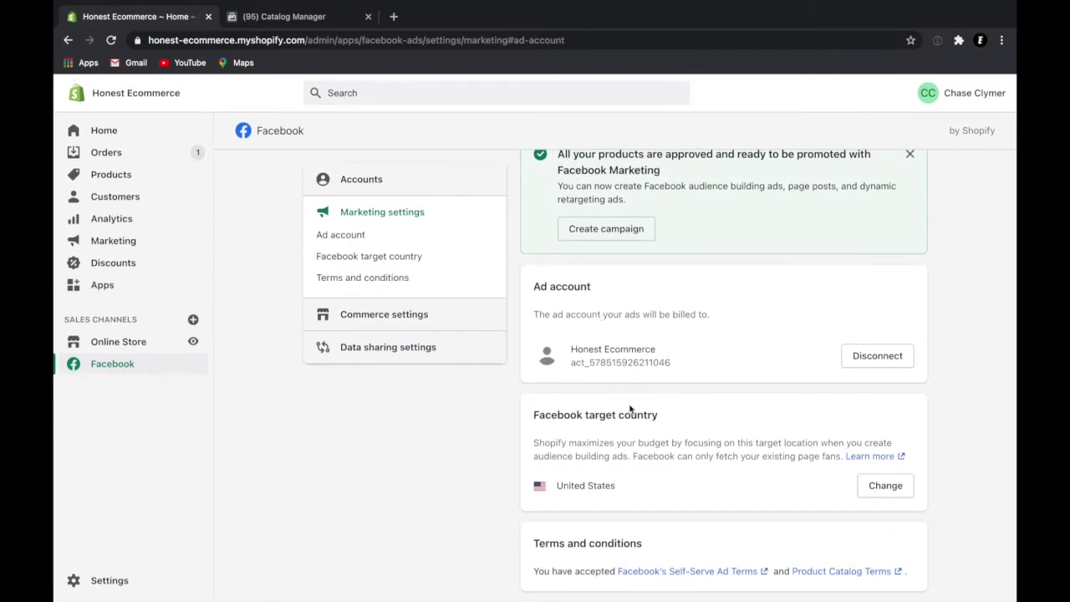
left_click(398, 316)
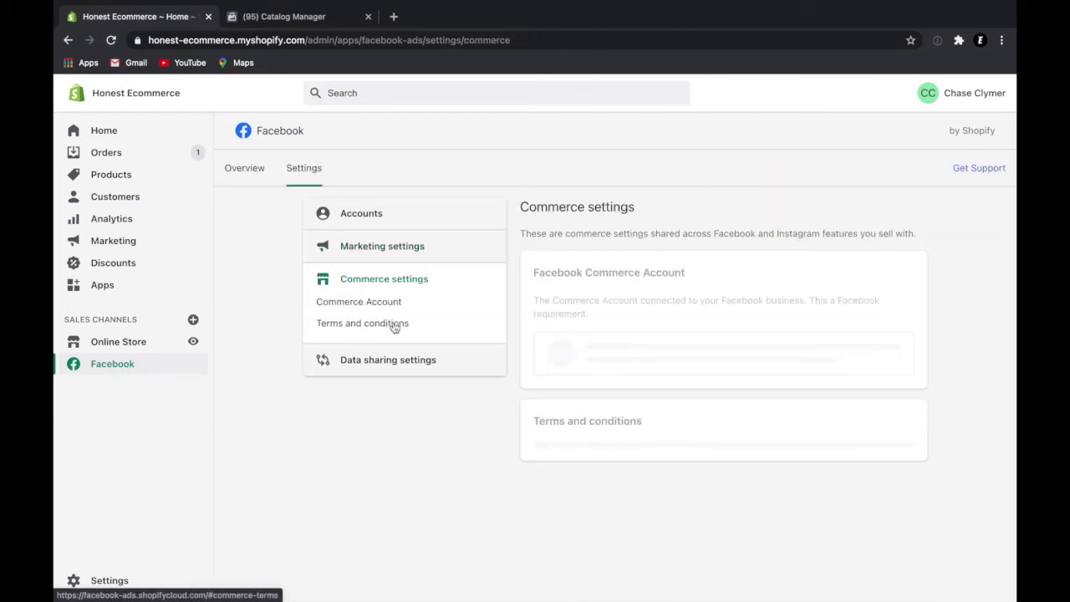
left_click(383, 306)
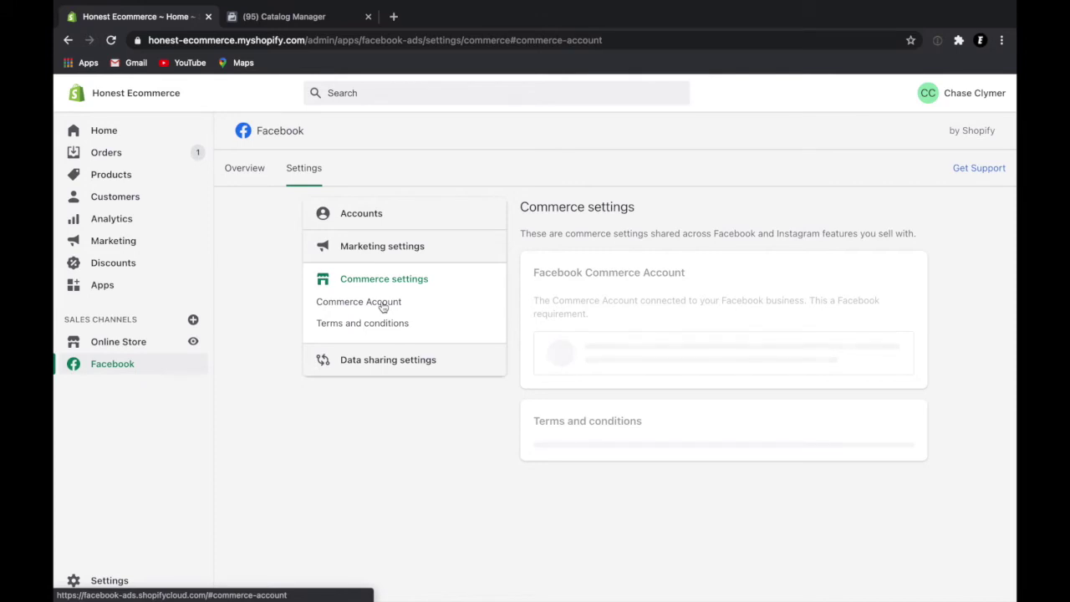
Examine the customer data sharing levels and the tracking pixel, and return to the Facebook channel's overview
left_click(376, 363)
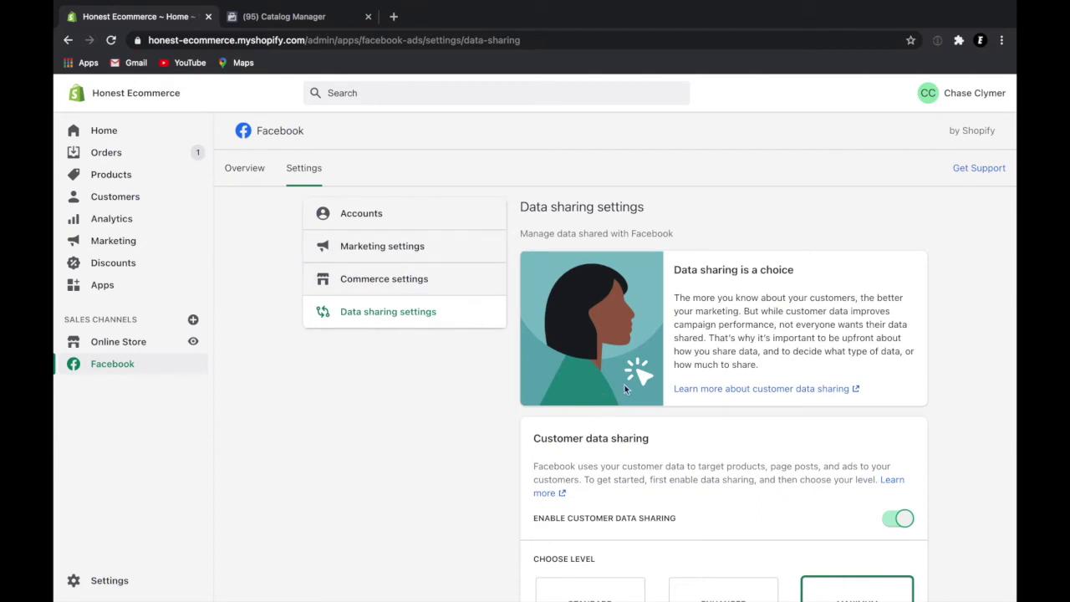
scroll(734, 372, "down", 4)
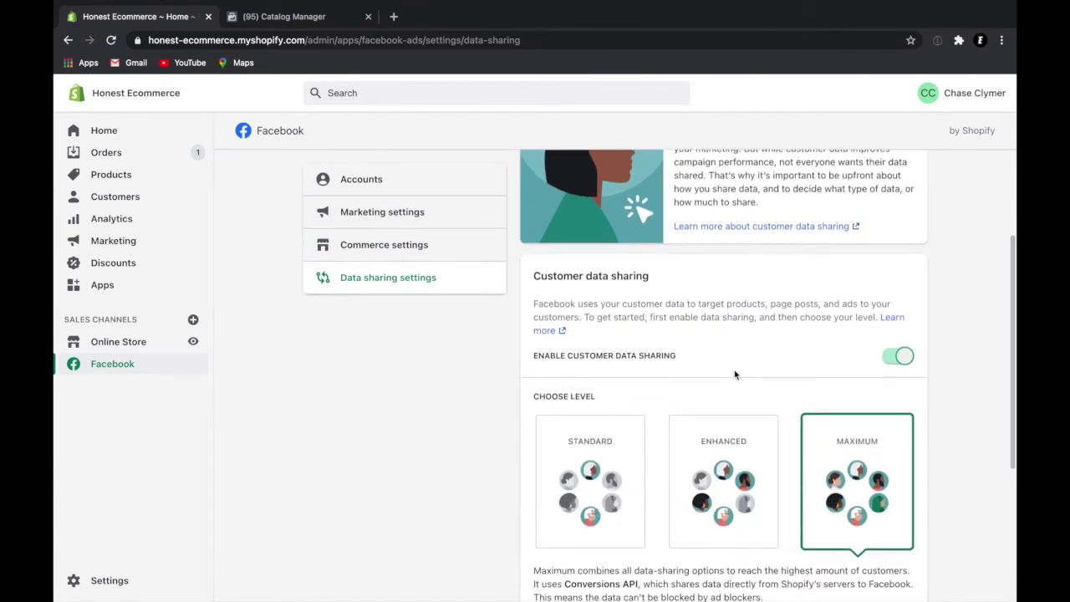
scroll(735, 374, "down", 2)
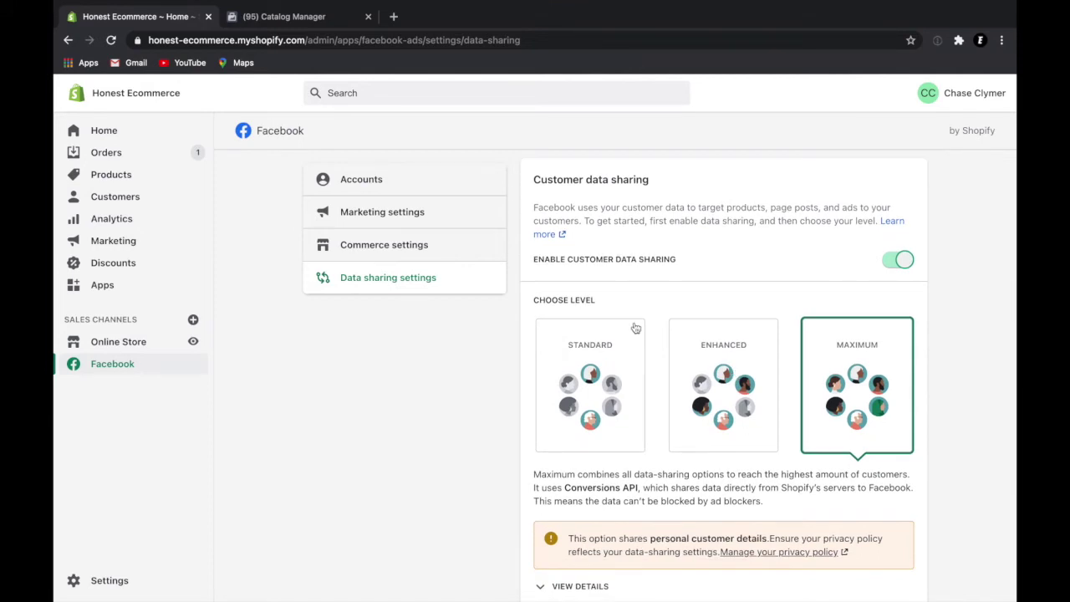
scroll(636, 328, "down", 2)
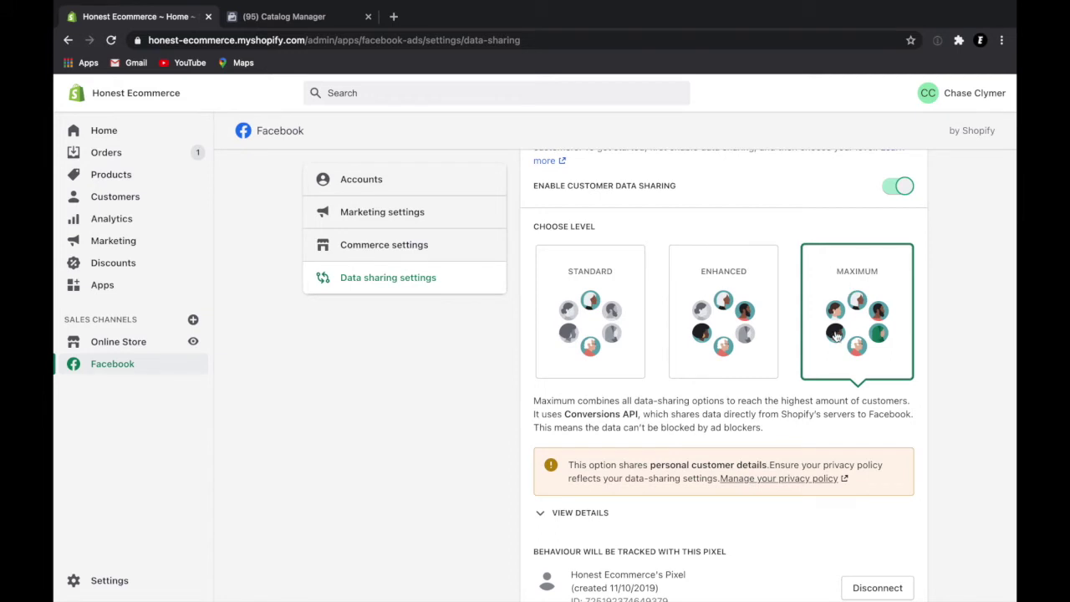
scroll(836, 337, "down", 2)
scroll(836, 337, "down", 1)
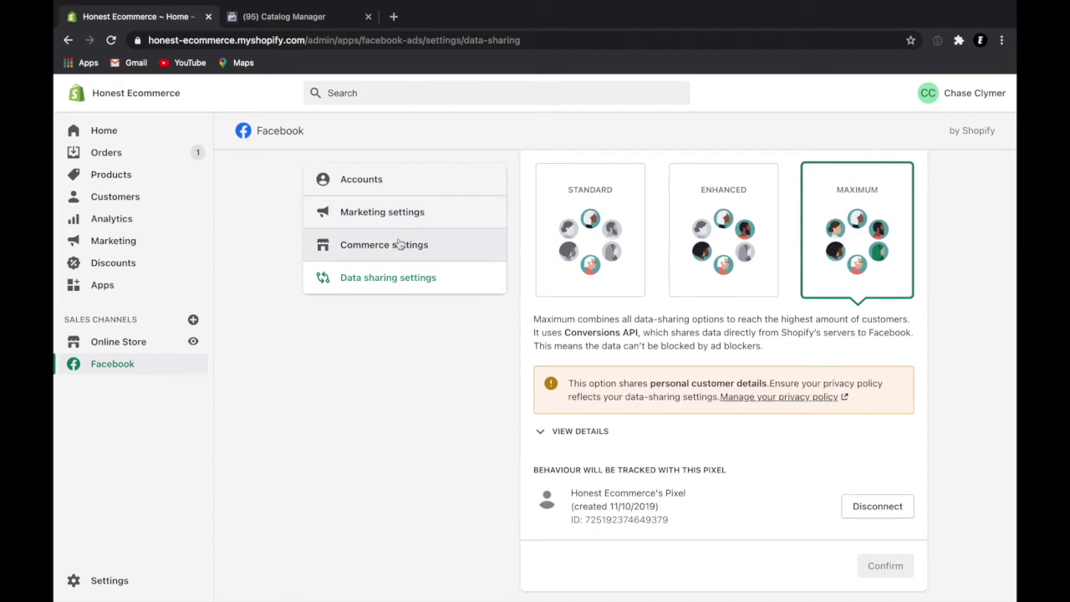
left_click(133, 368)
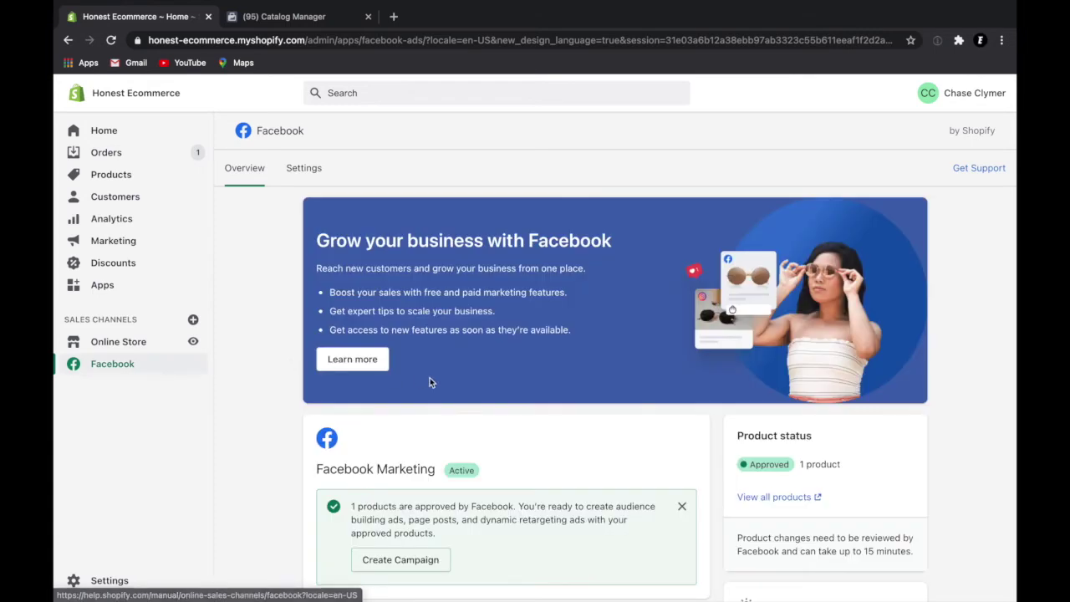
scroll(430, 383, "down", 3)
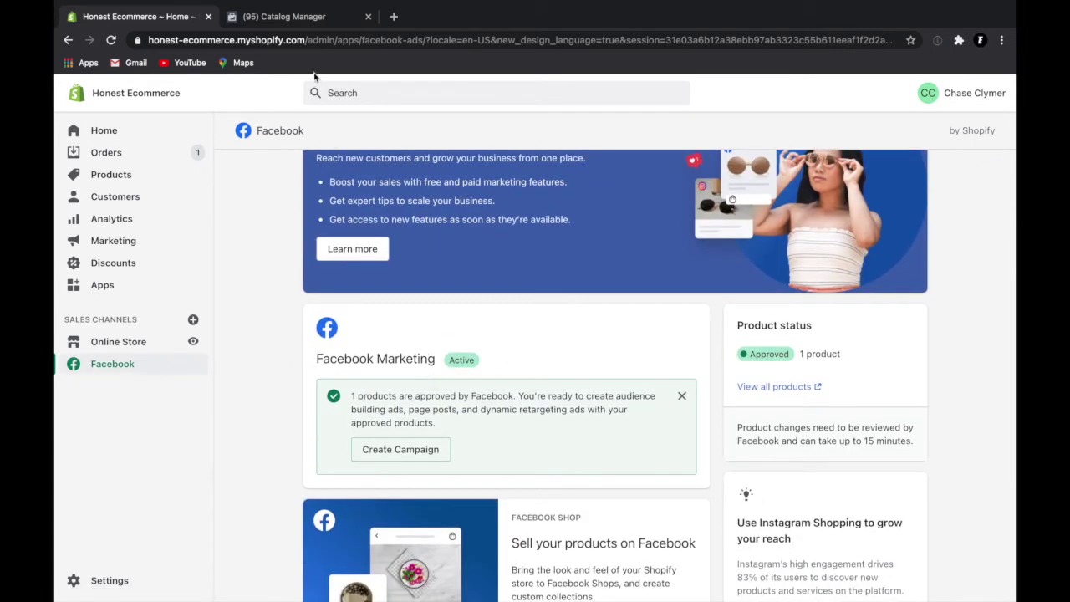
Switch to the Catalog Manager page and search the web there for "facebook.business manager"
left_click(303, 19)
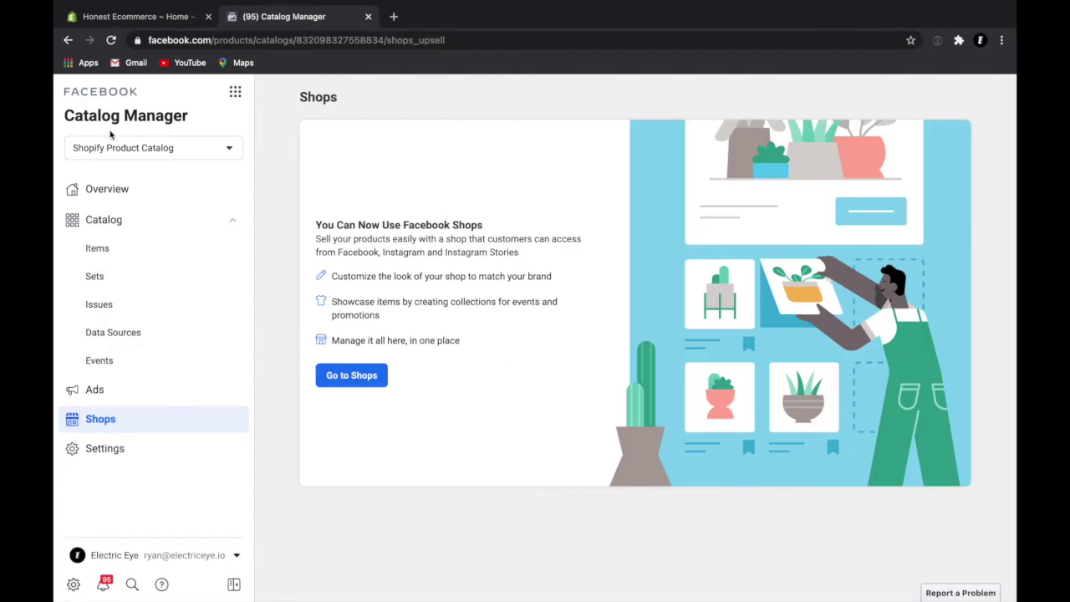
left_click(258, 40)
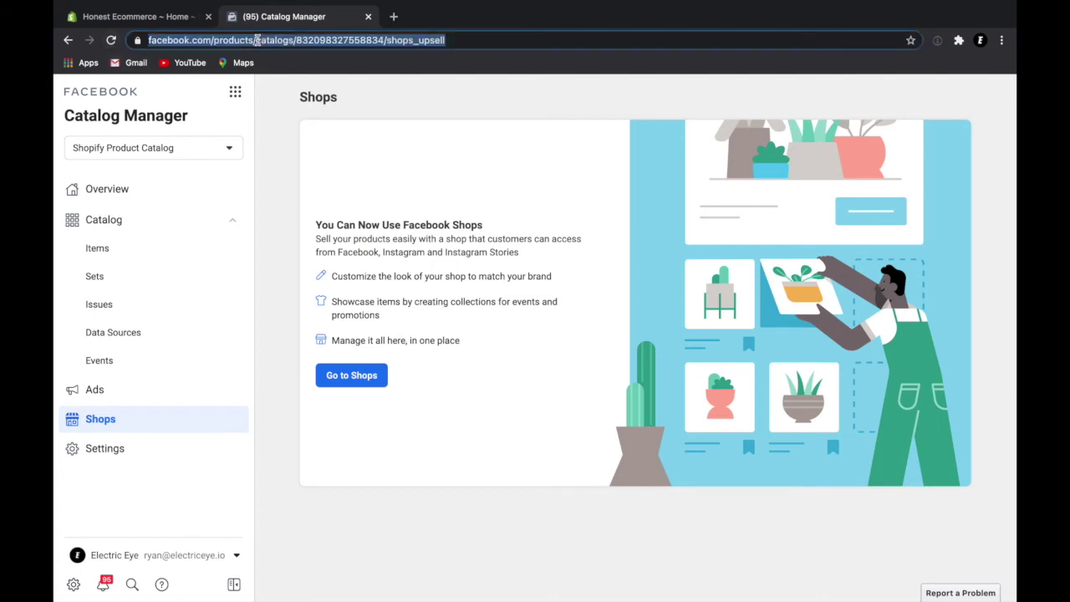
type("df")
key("BackSpace")
key("BackSpace")
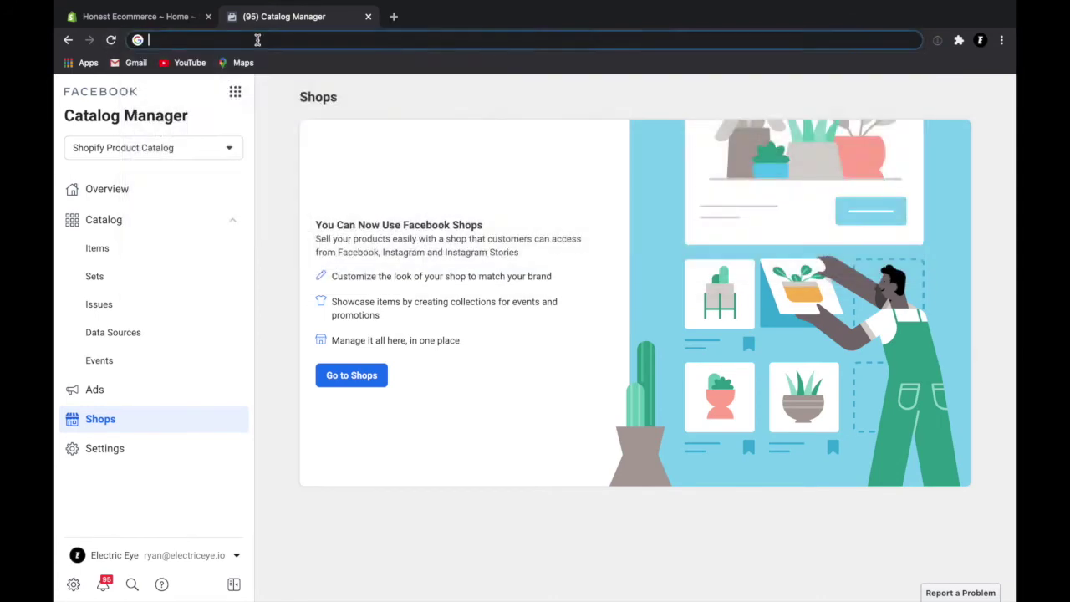
type("face")
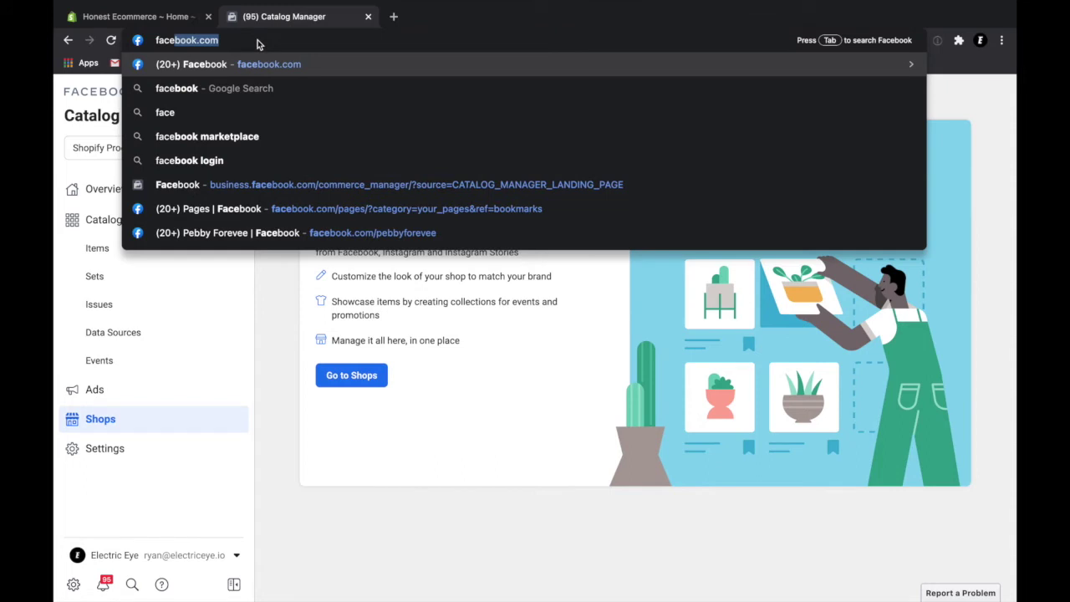
type("book")
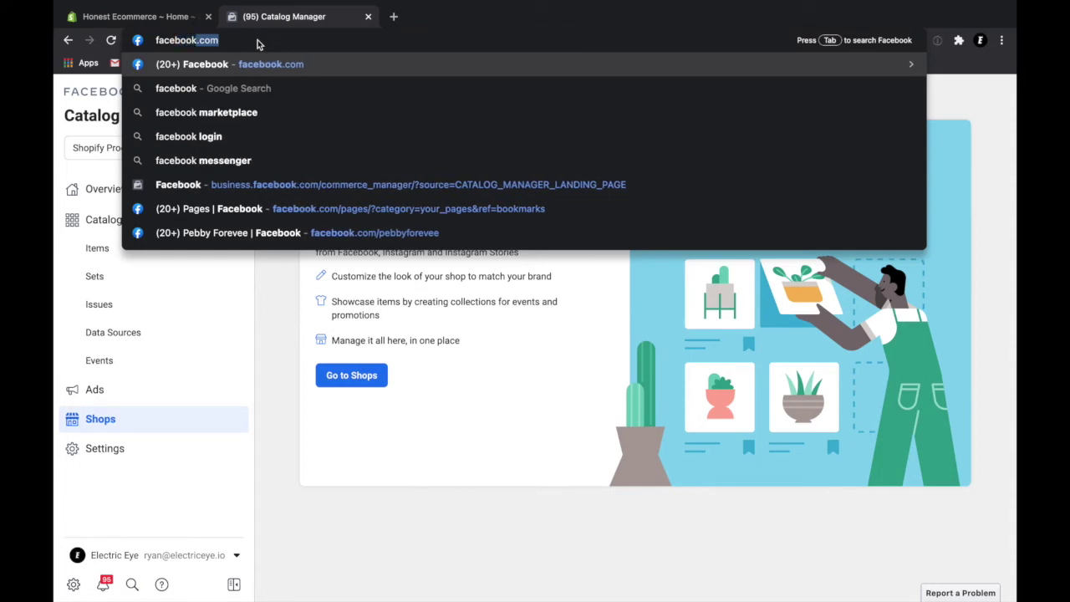
key("BackSpace")
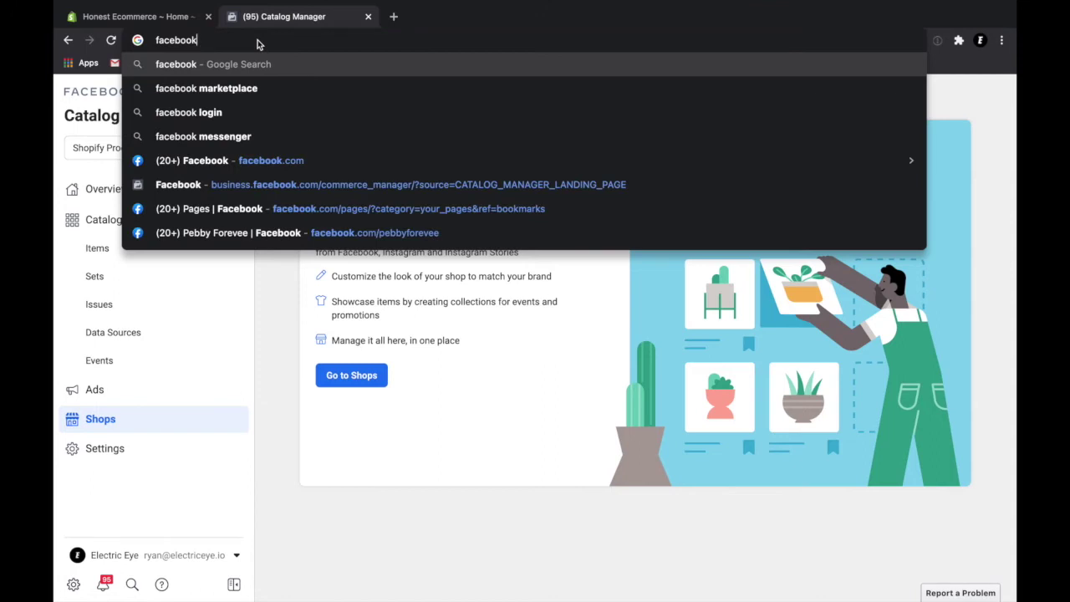
type(".bu")
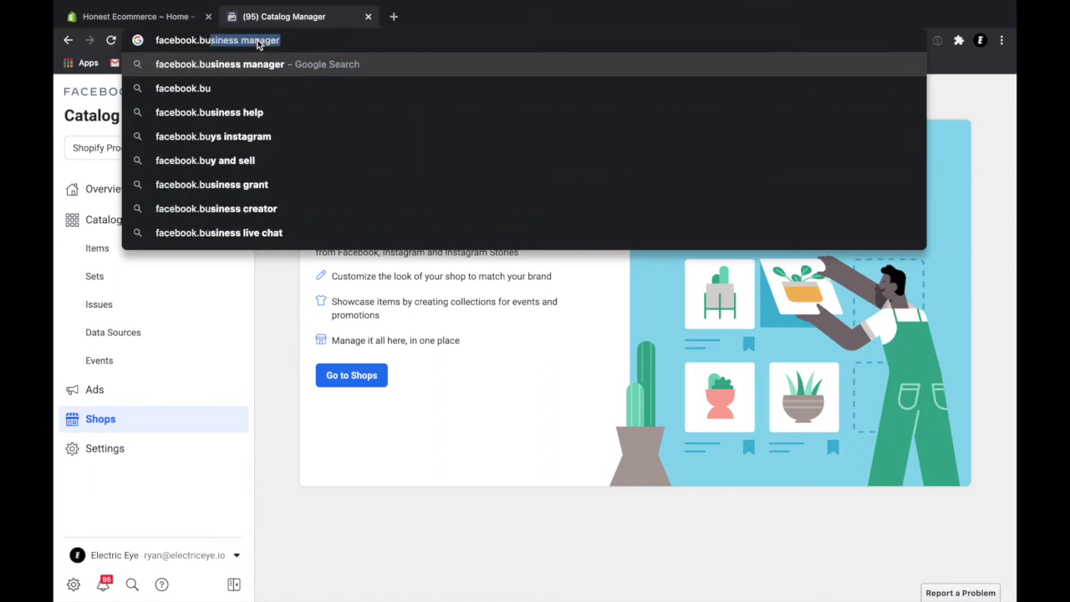
key("Return")
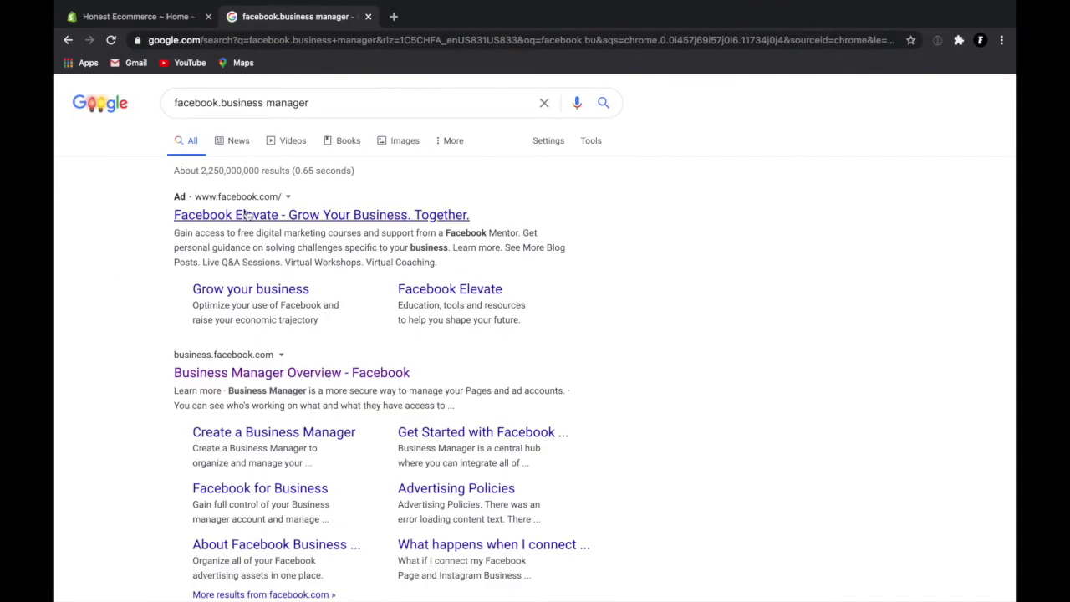
Open Facebook Business Manager from the search results and select the Electric Eye business
left_click(268, 372)
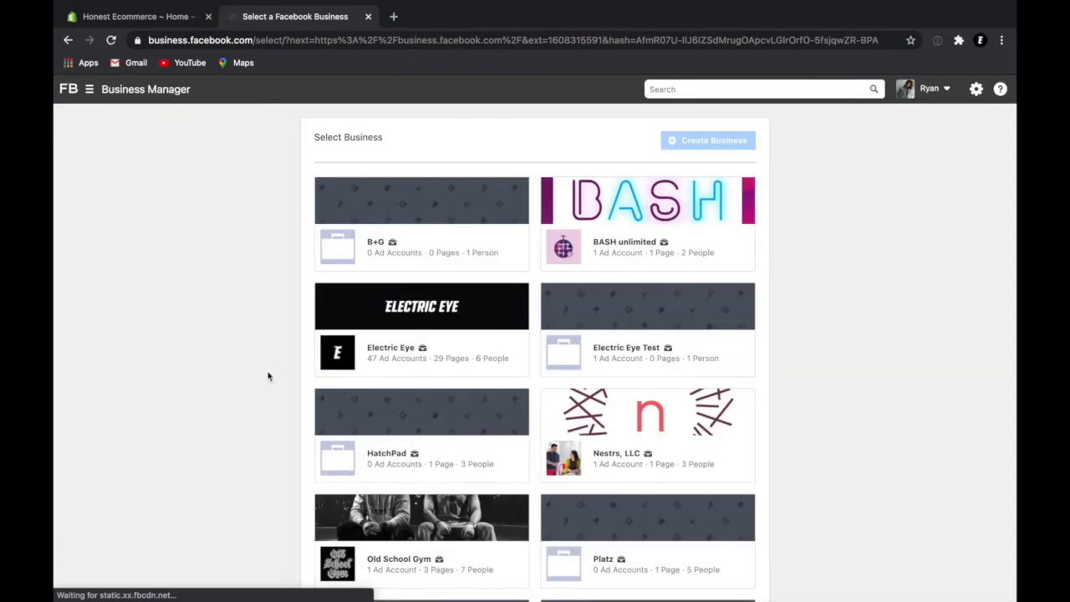
scroll(602, 345, "down", 1)
left_click(424, 262)
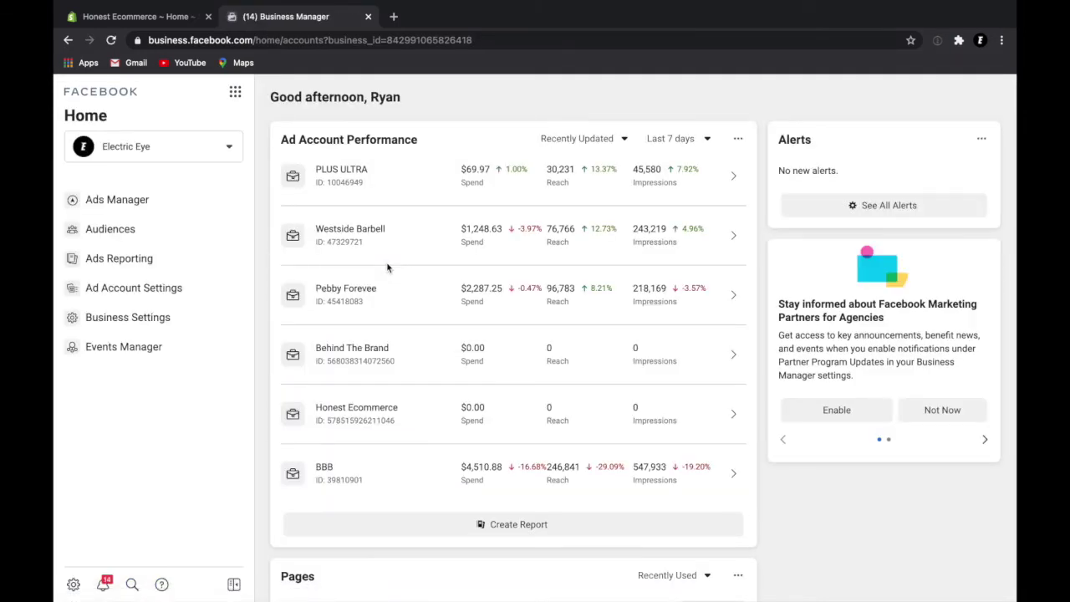
Open the Honest Ecommerce ad account in Ads Manager and check the account selection
left_click(362, 409)
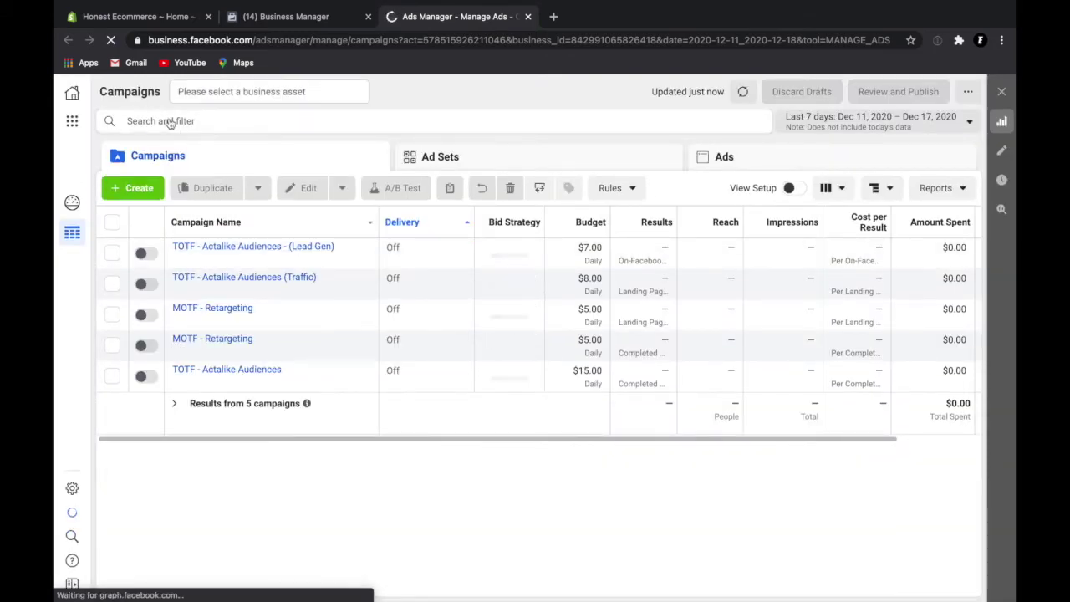
left_click(215, 94)
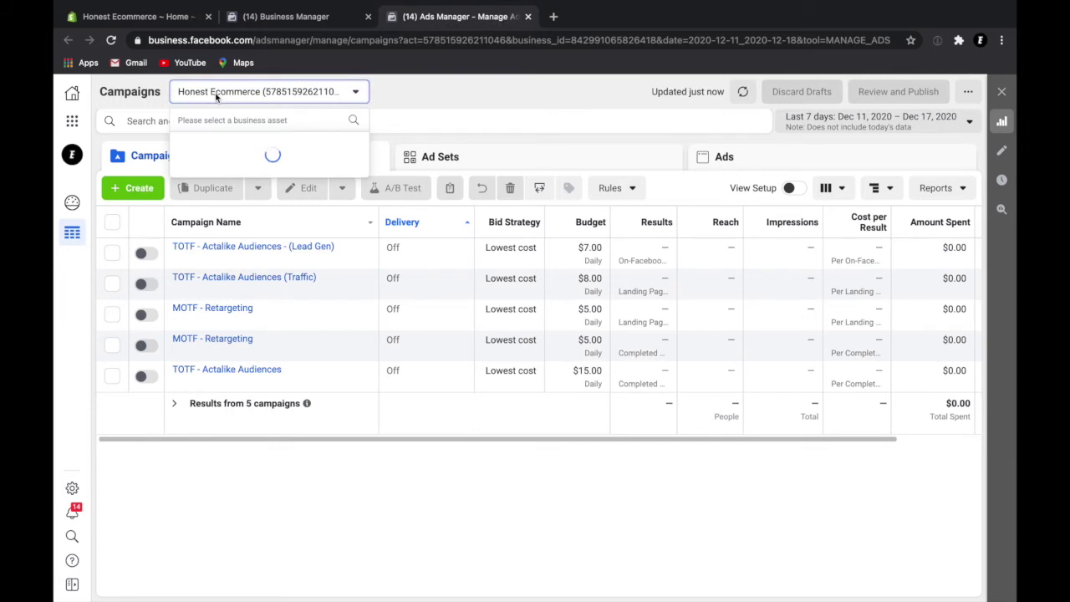
left_click(215, 98)
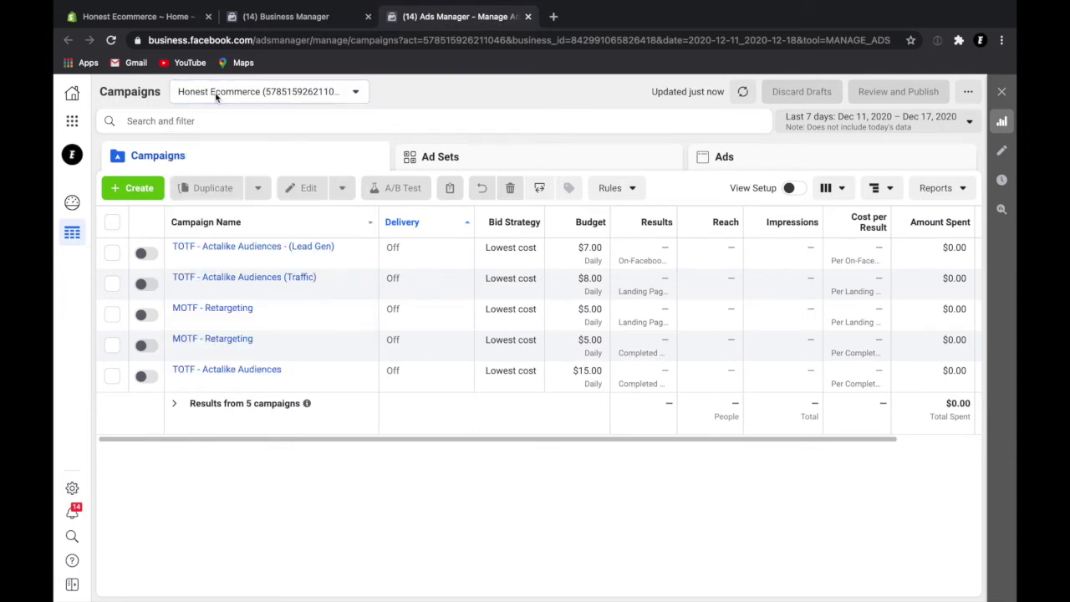
Open the Shopify Product Catalog in Catalog Manager, expanding the full catalog list, and view its items
left_click(72, 123)
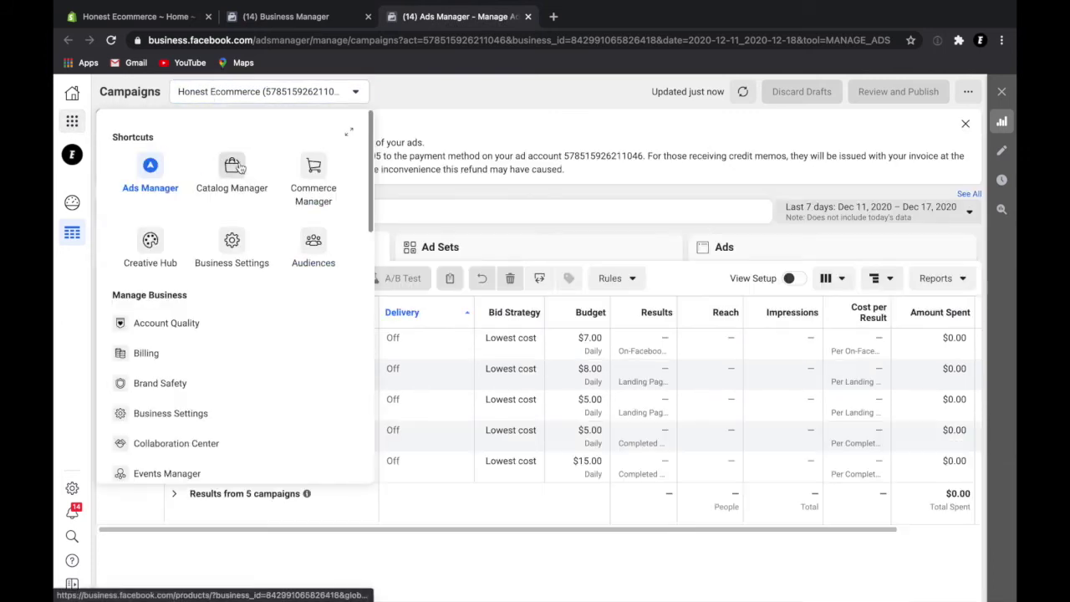
left_click(232, 165)
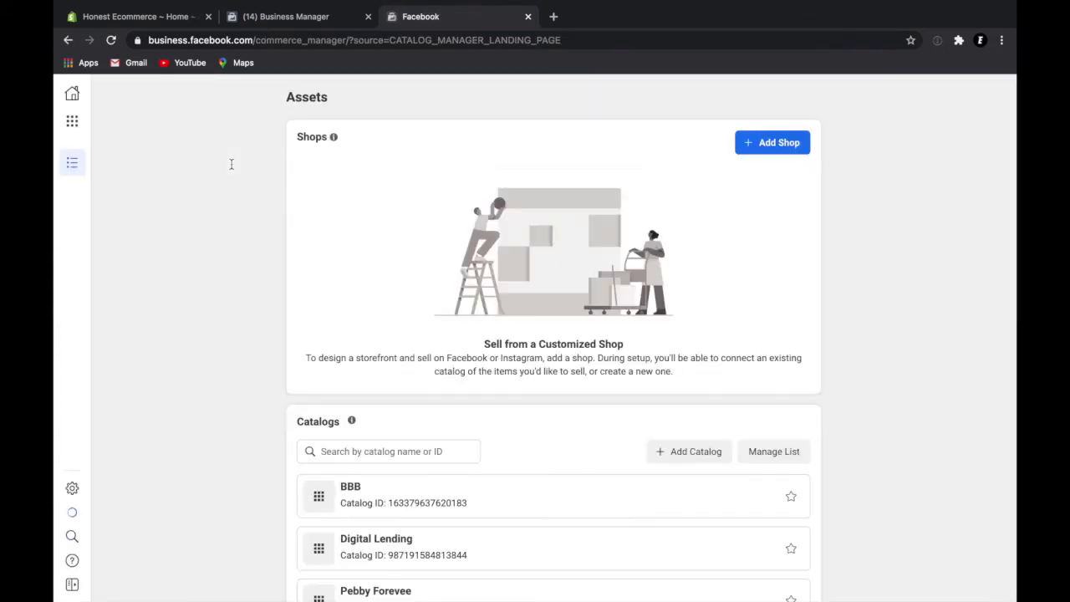
scroll(393, 329, "down", 2)
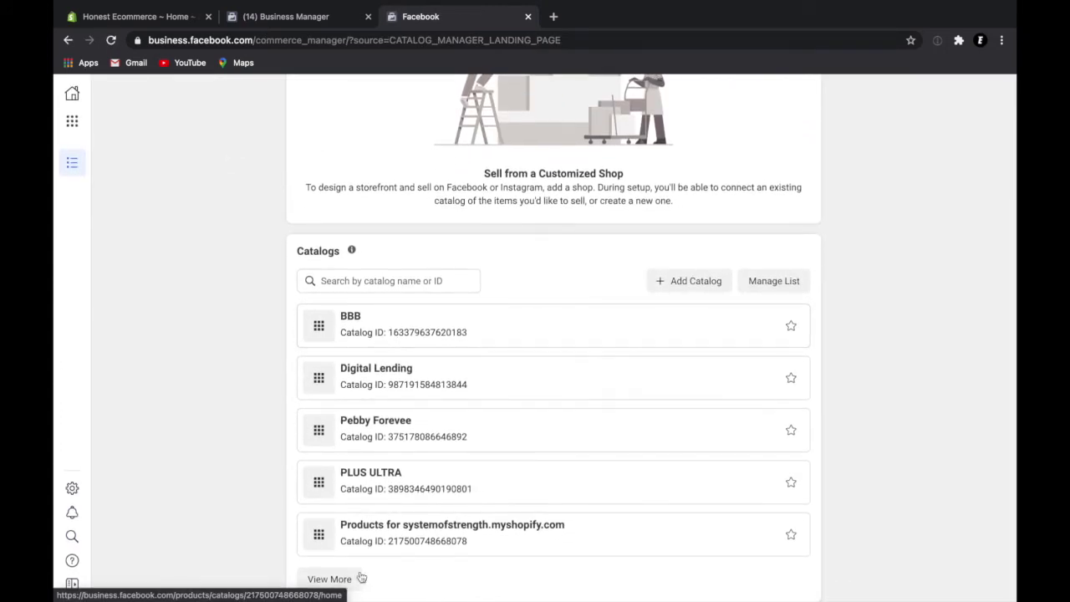
left_click(328, 579)
scroll(432, 518, "down", 2)
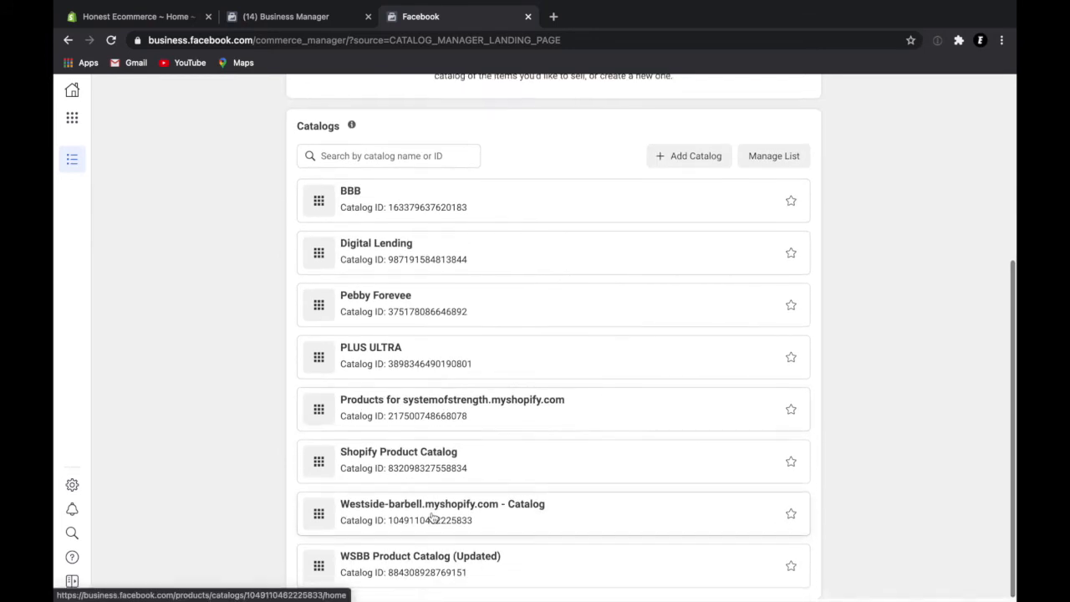
left_click(426, 469)
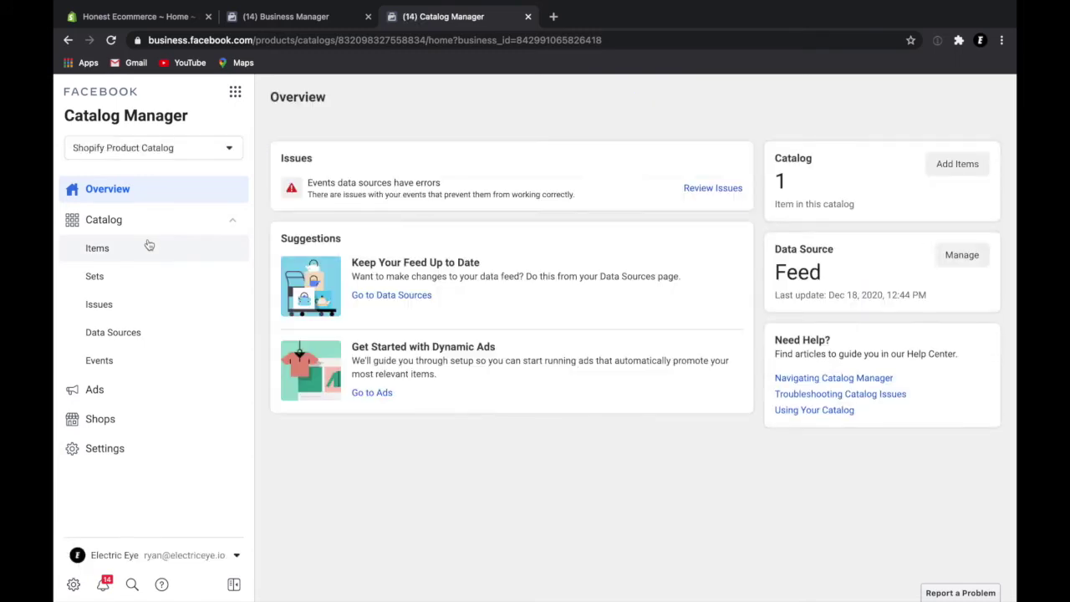
left_click(142, 258)
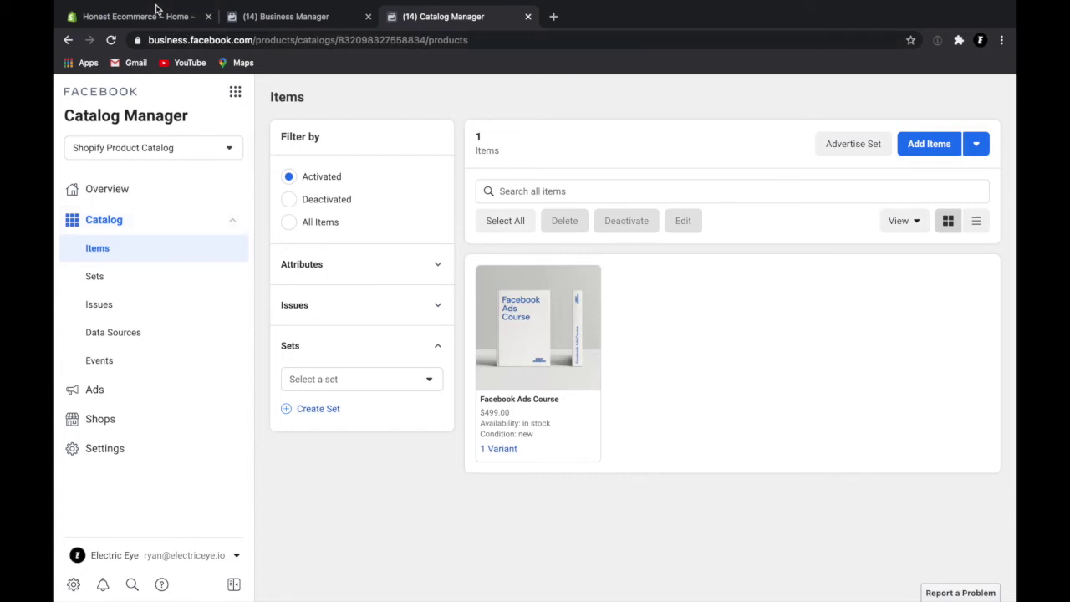
Switch back to Shopify and review the Facebook Marketing, Facebook Shop and Instagram Shopping sections of the channel overview
left_click(179, 15)
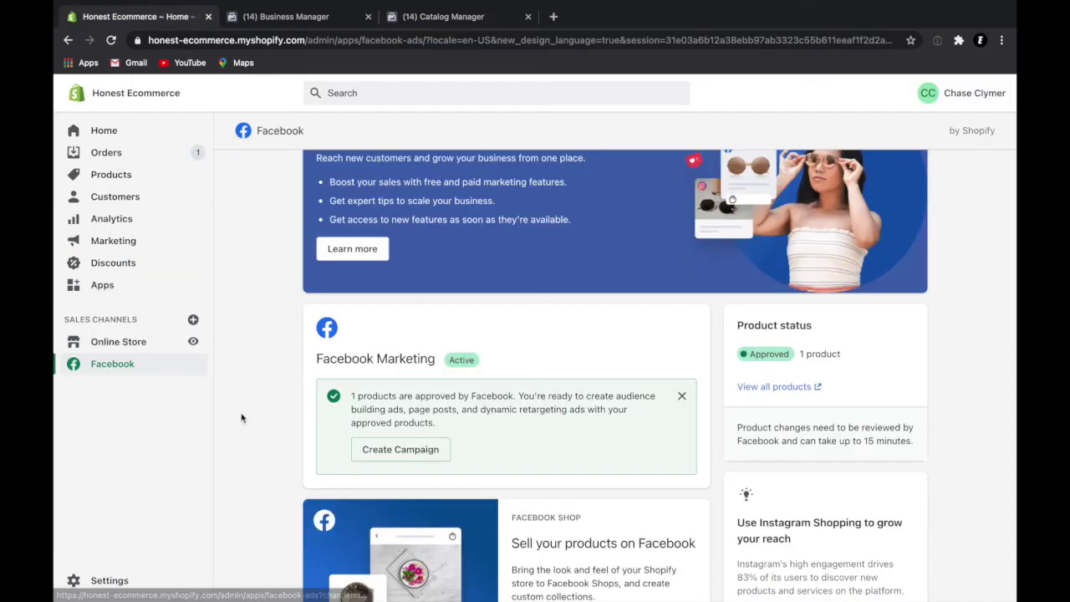
scroll(233, 413, "down", 5)
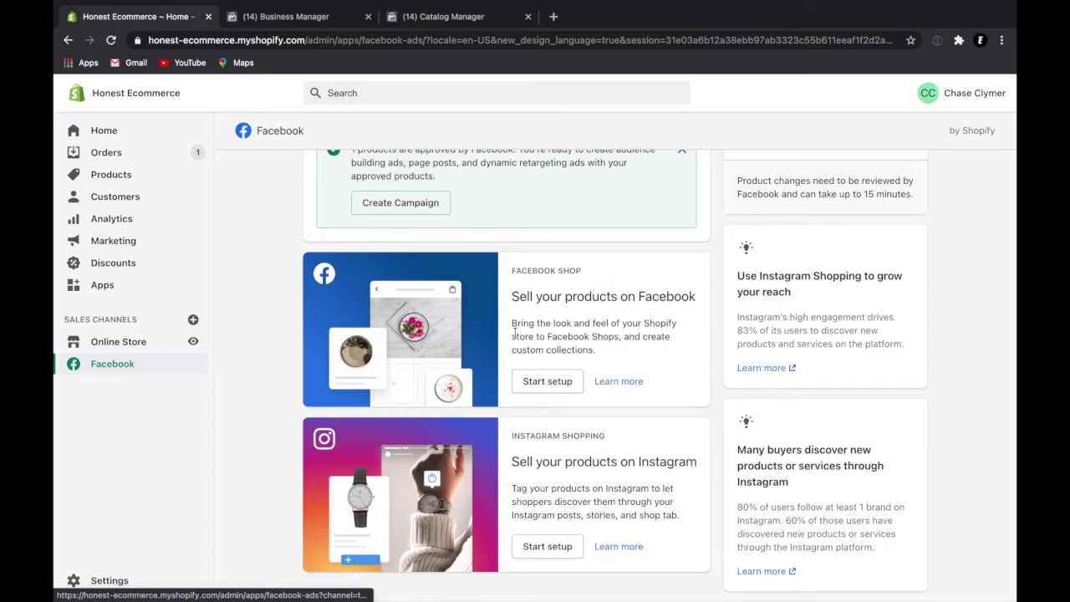
scroll(514, 334, "up", 4)
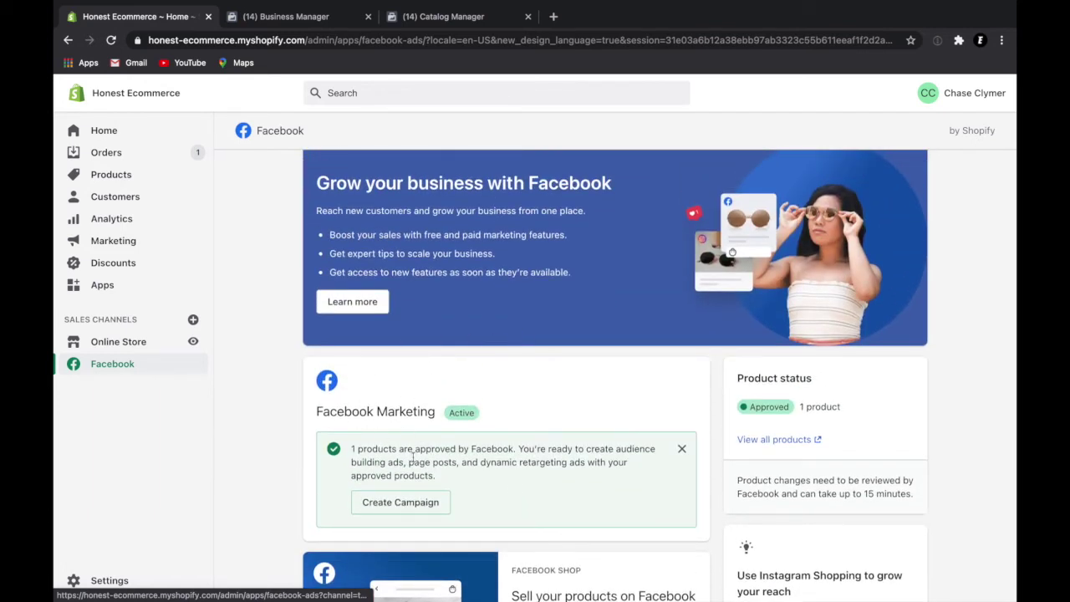
scroll(412, 456, "up", 1)
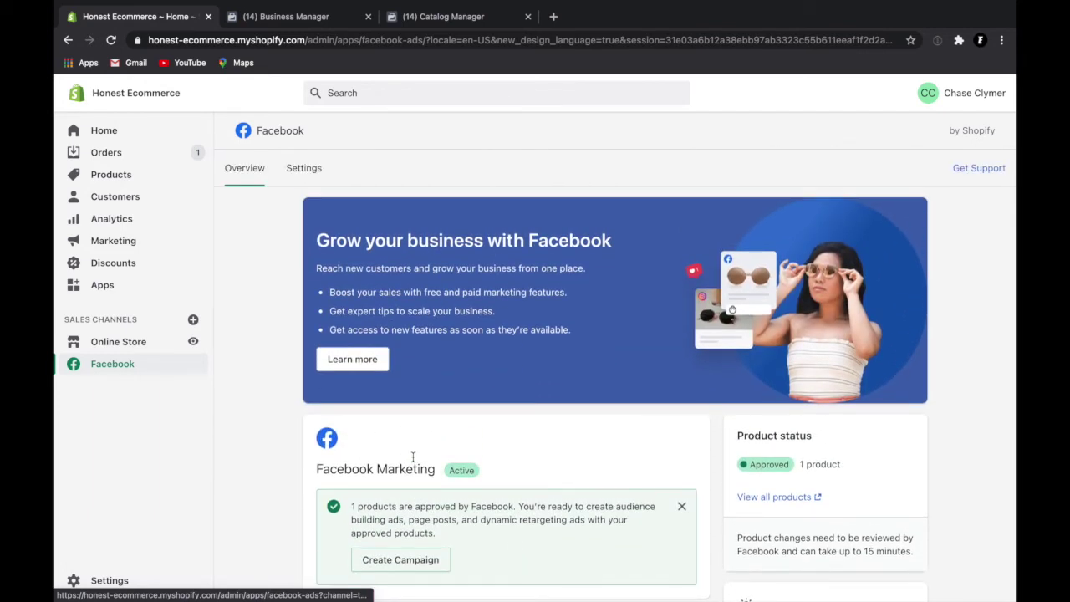